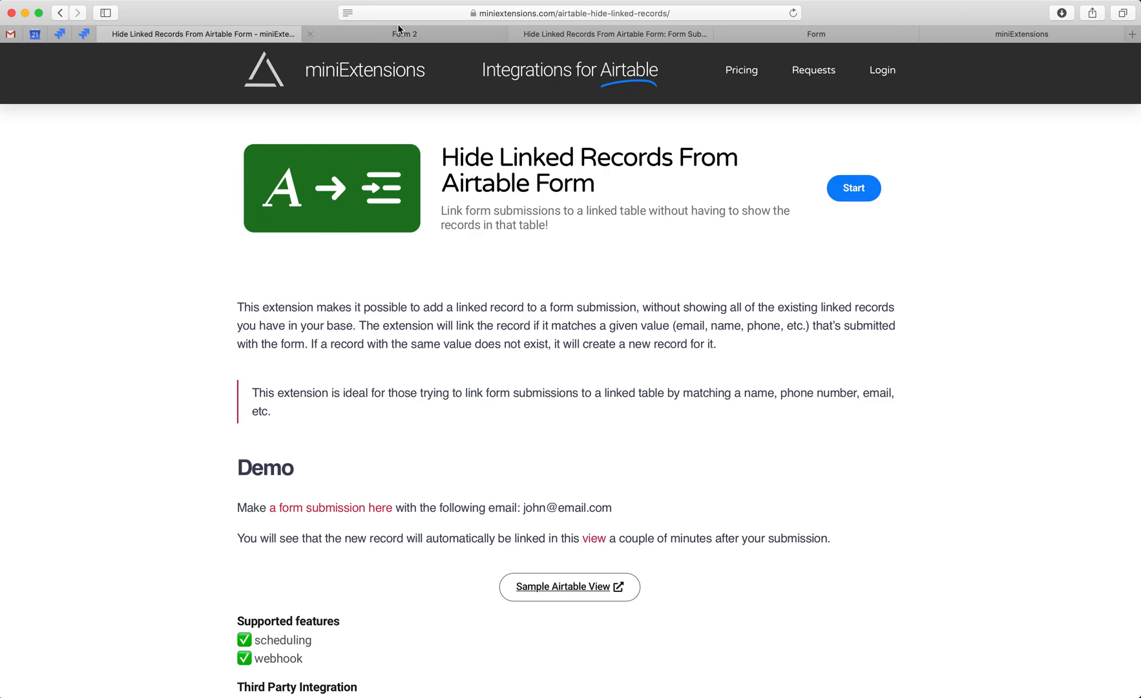
# Review the Form 2 page, the Users table and the empty User field in the Form Submissions table.
pyautogui.click(400, 34)
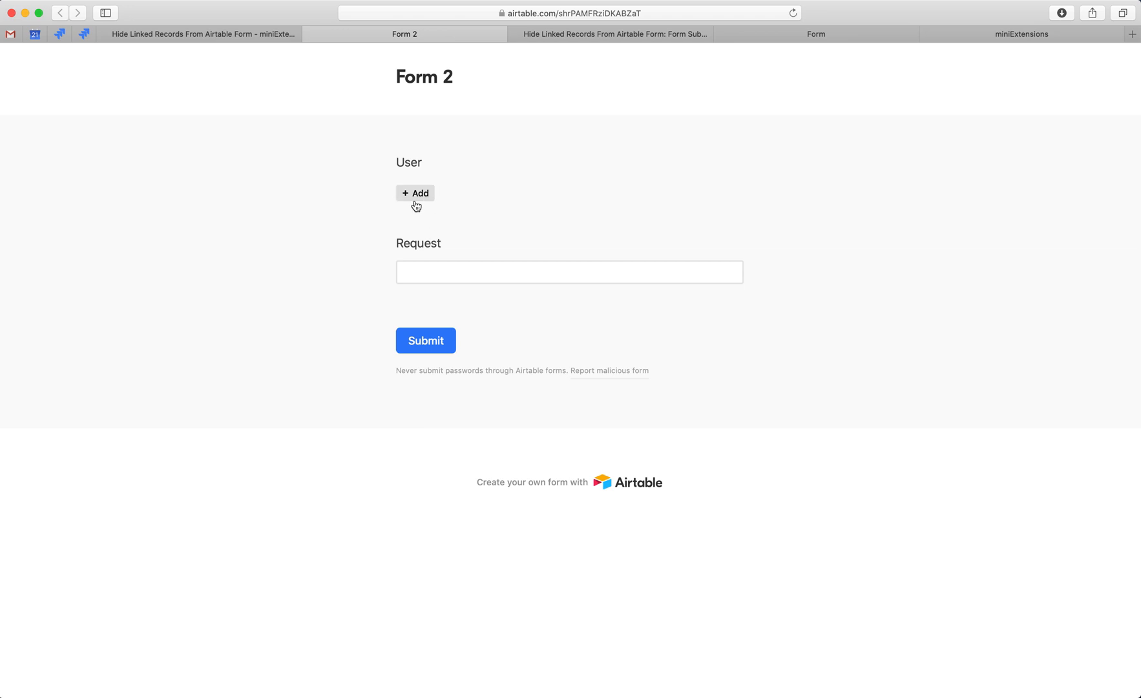
pyautogui.click(585, 37)
pyautogui.click(169, 86)
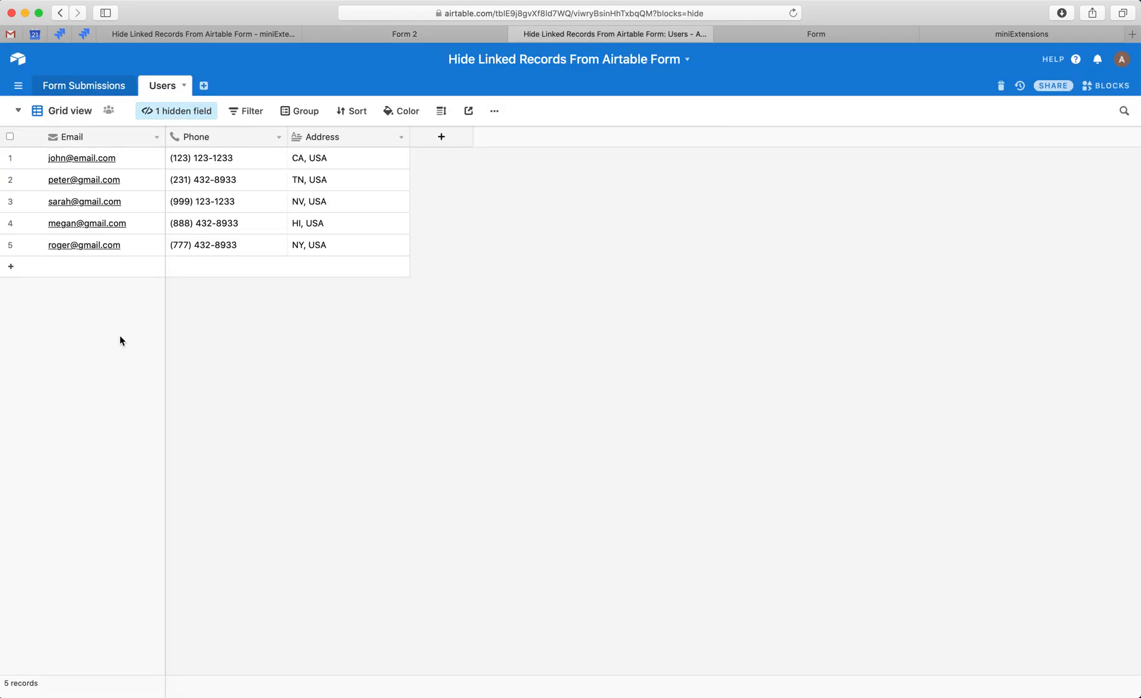
pyautogui.click(83, 85)
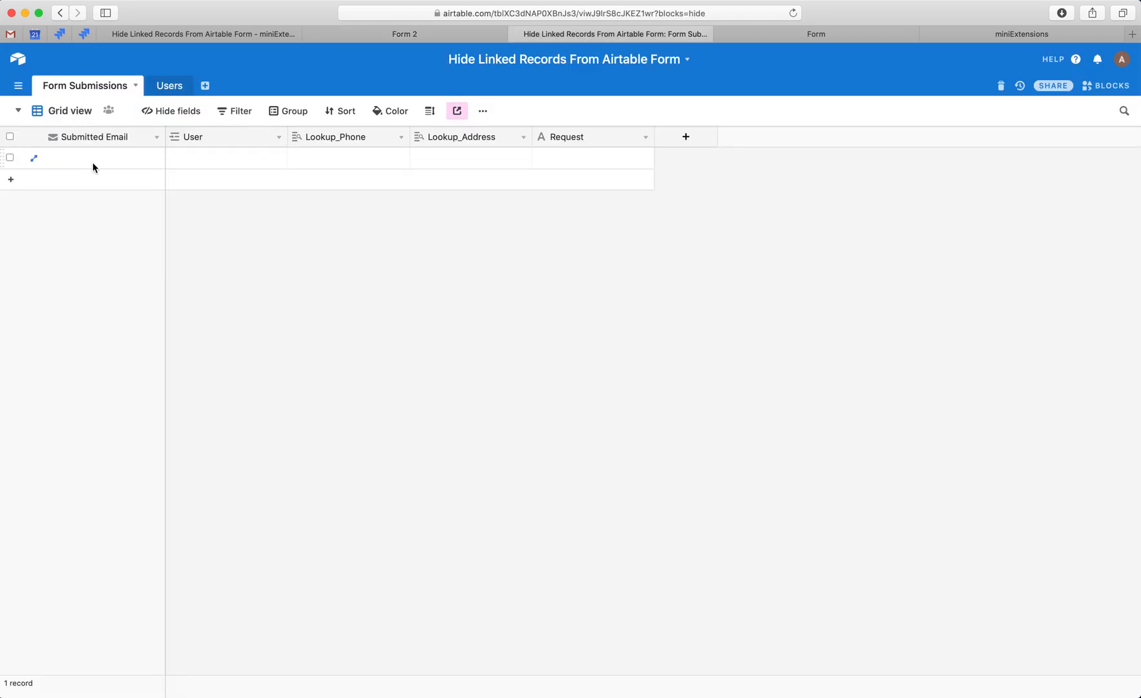
pyautogui.click(226, 158)
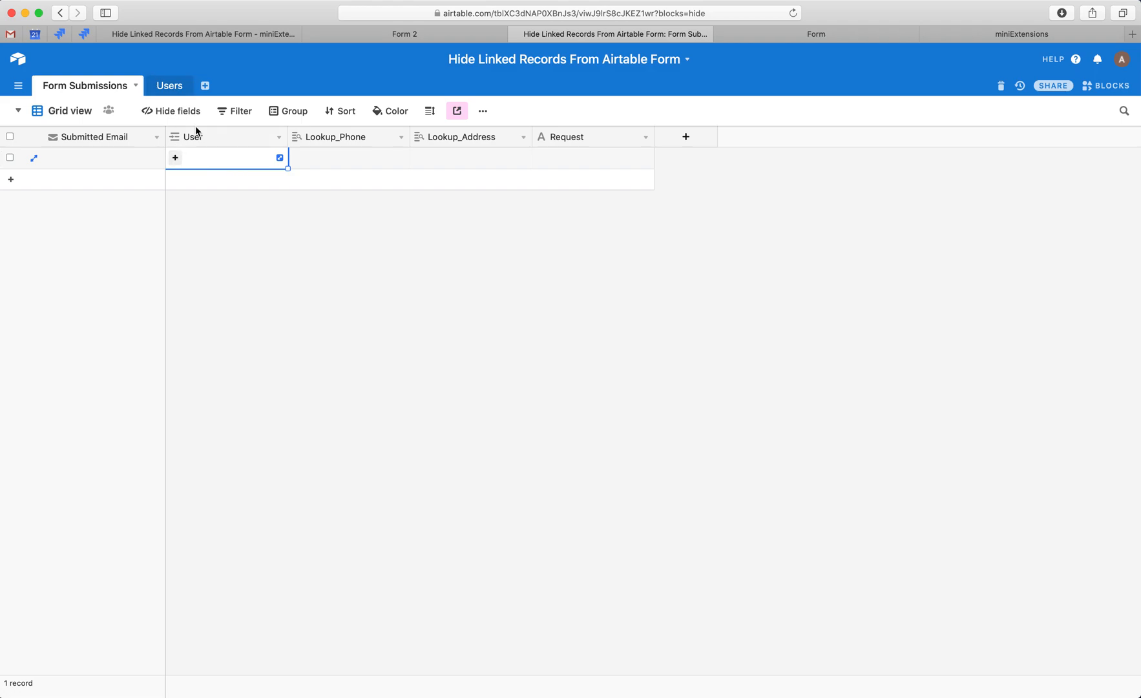
# View the selectable records for the User field in Form 2, and dismiss the list without choosing one.
pyautogui.click(383, 40)
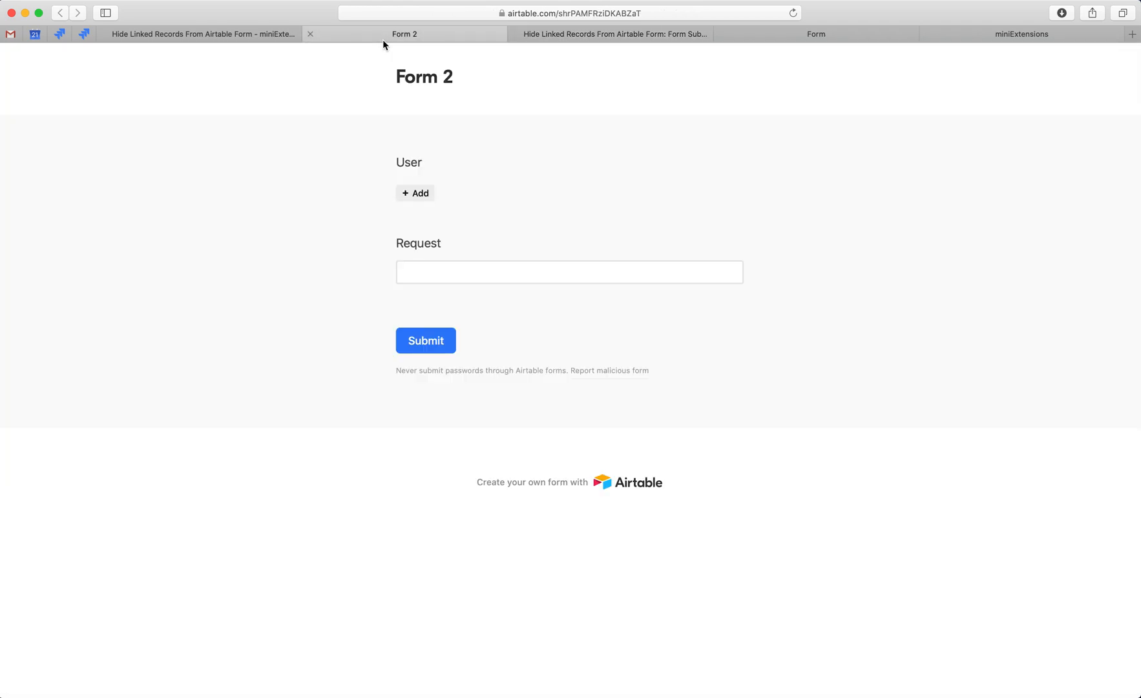
pyautogui.click(416, 198)
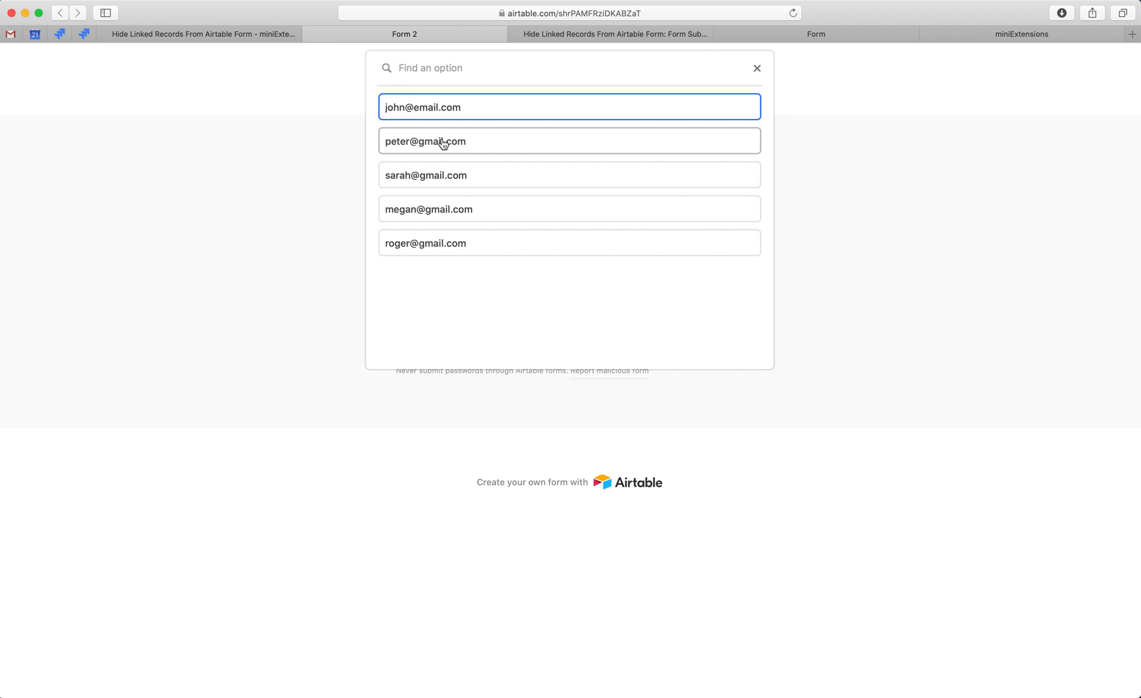
pyautogui.click(327, 172)
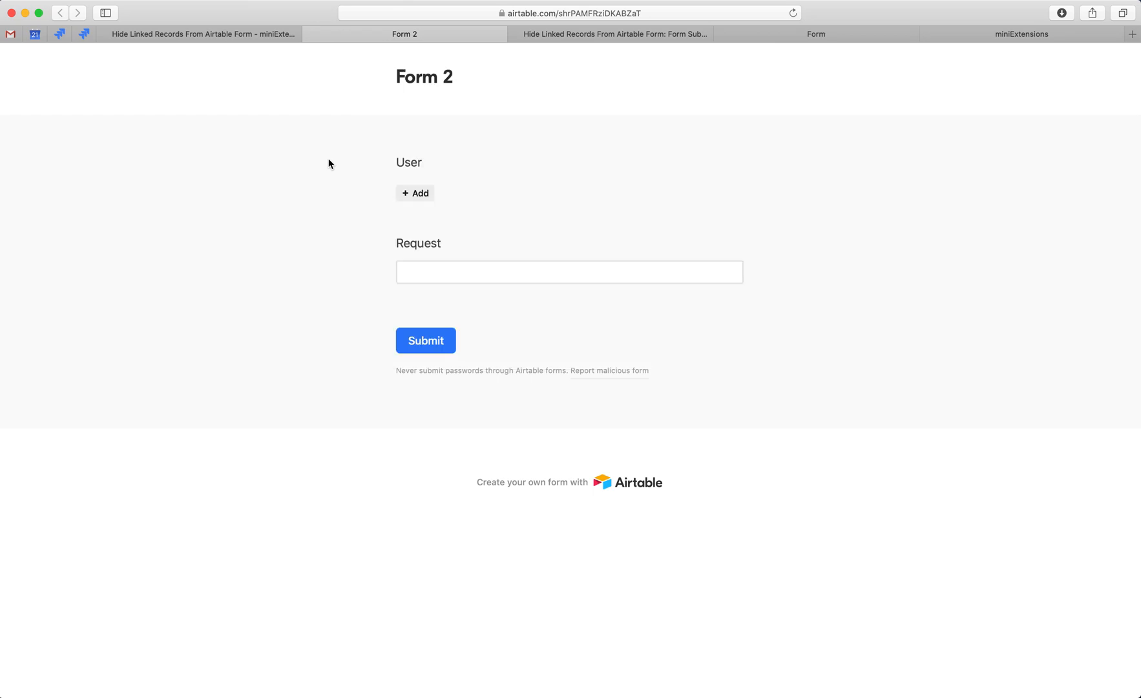
# Close Form 2, place the Form page ahead of the Airtable base, and inspect its Email and Request fields.
pyautogui.press('super+w')
pyautogui.moveTo(713, 27); pyautogui.dragTo(501, 30)
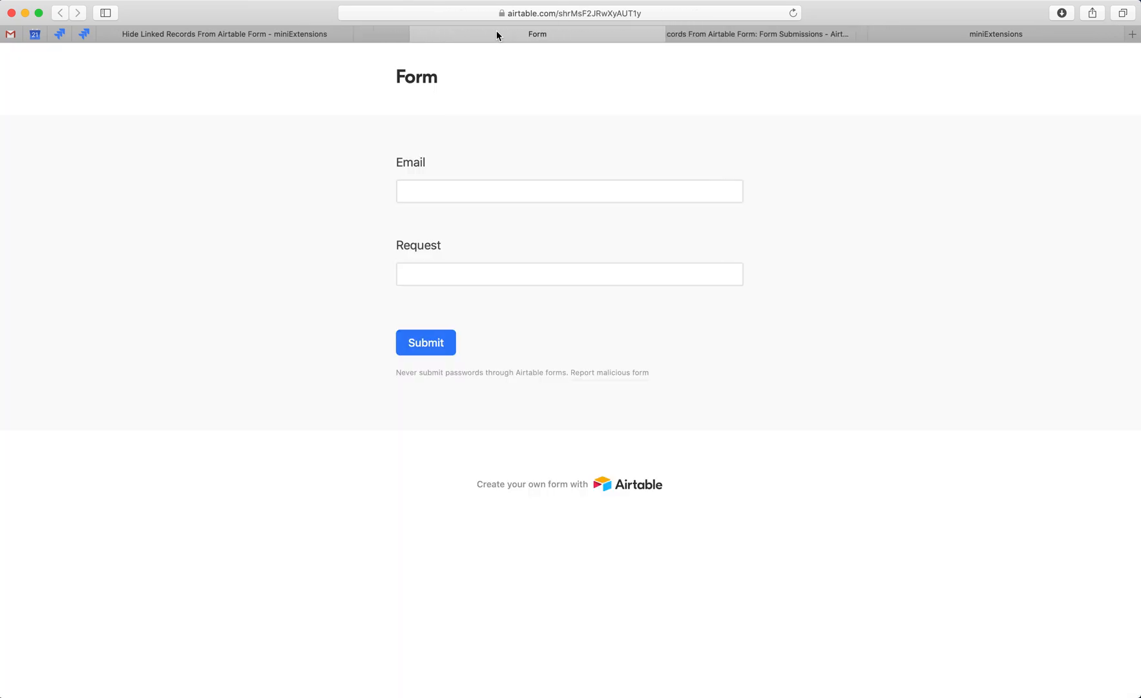
pyautogui.click(438, 192)
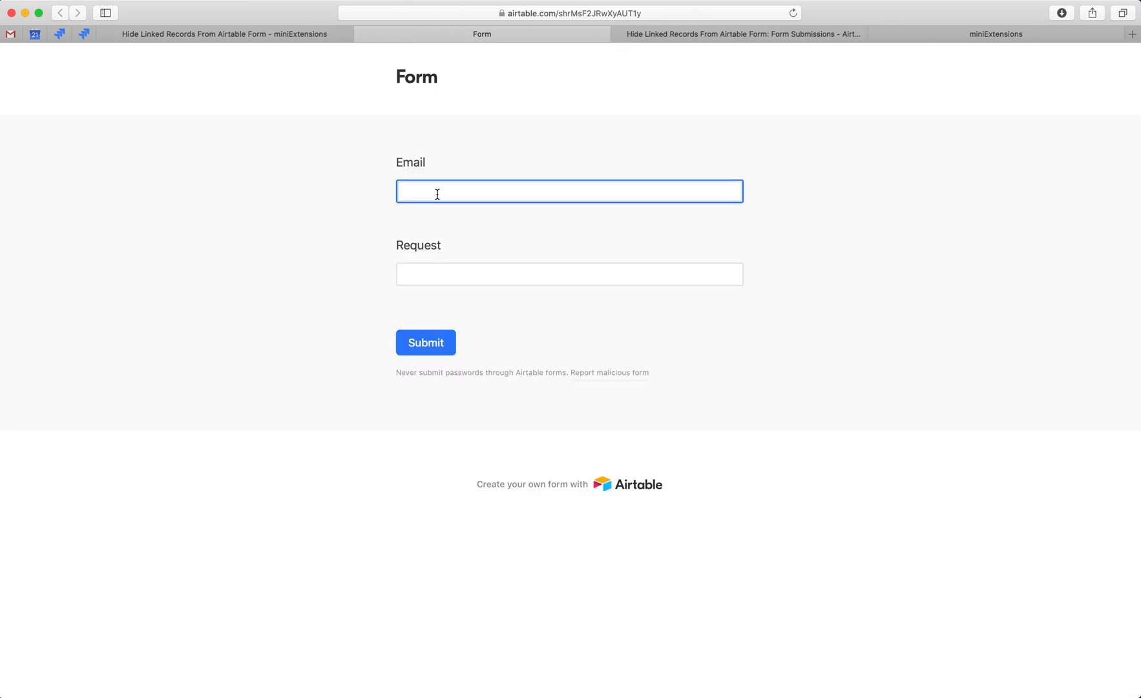
pyautogui.click(442, 272)
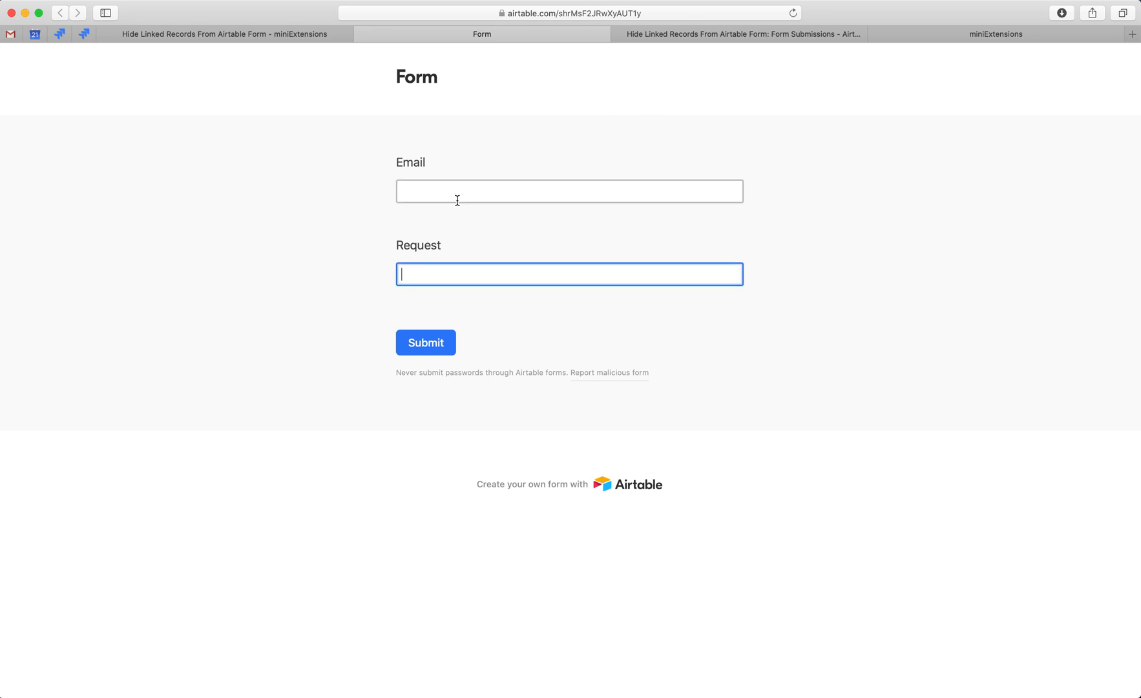
# Enter an existing user's email as the Submitted Email of the first Form Submissions record and copy it.
pyautogui.click(734, 37)
pyautogui.click(97, 160)
pyautogui.write('john@')
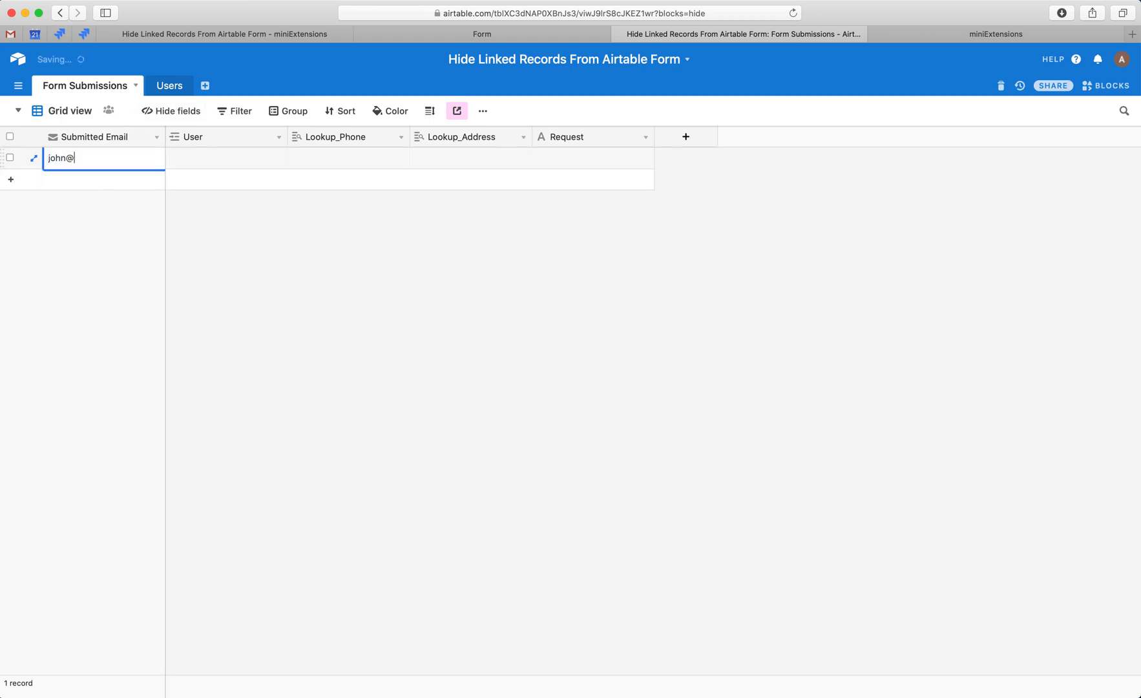
pyautogui.write('email.com')
pyautogui.press('Return')
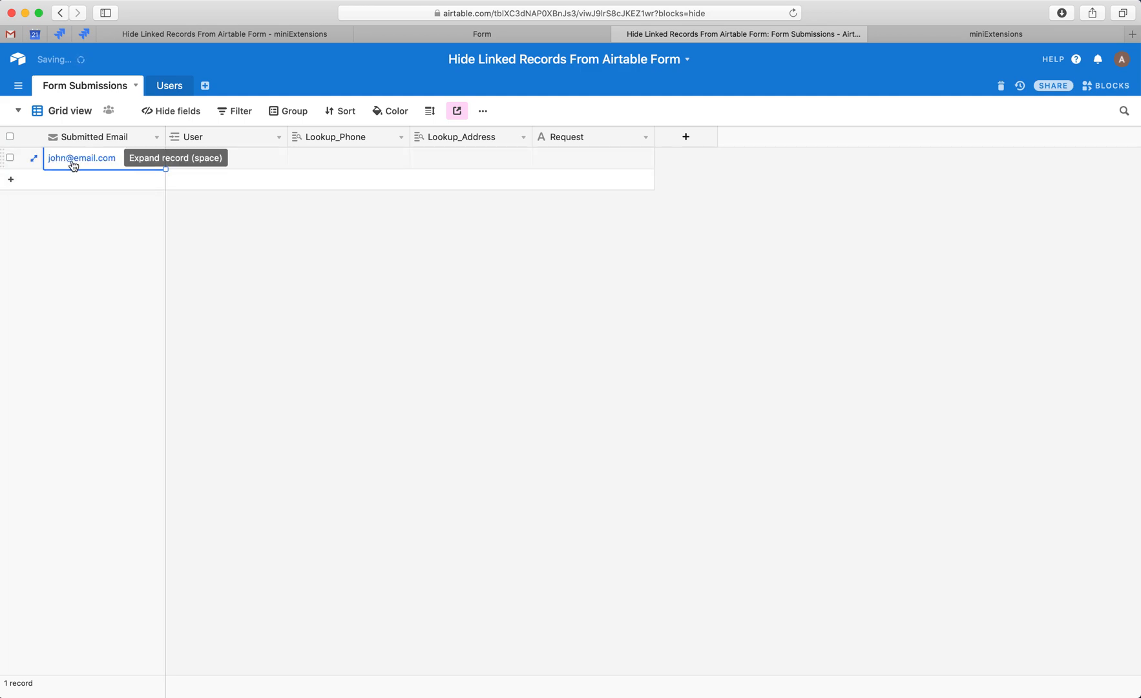
pyautogui.press('super+c')
# Locate the record with the same email in the Users table, and return to the User field in Form Submissions.
pyautogui.click(167, 85)
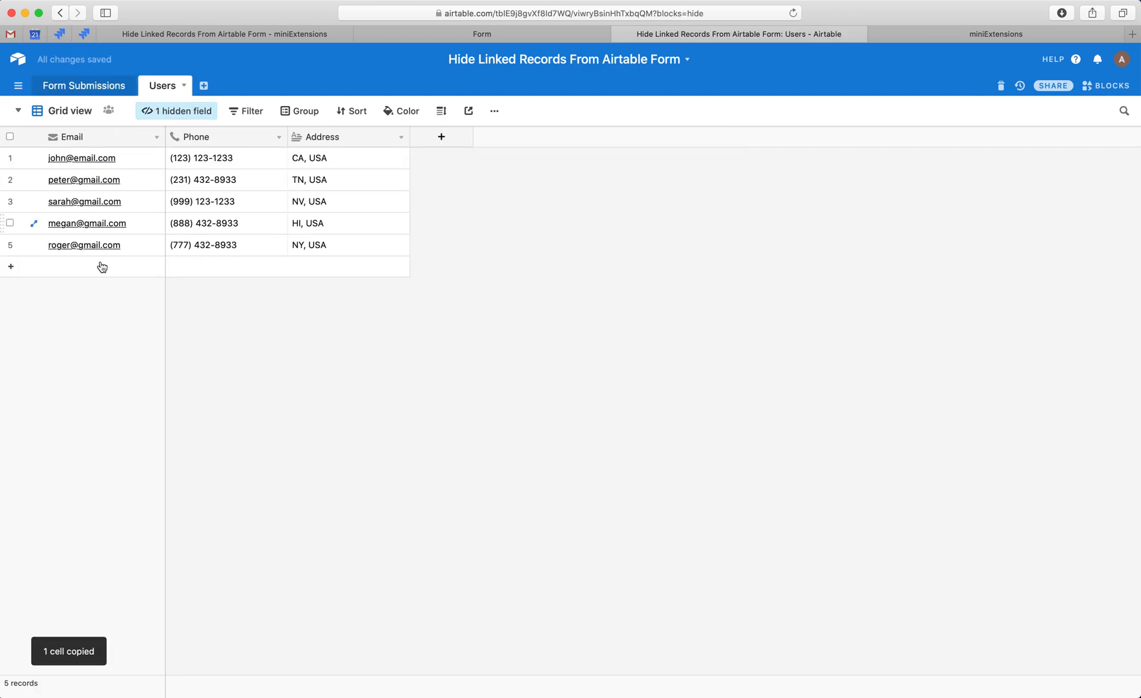
pyautogui.click(119, 159)
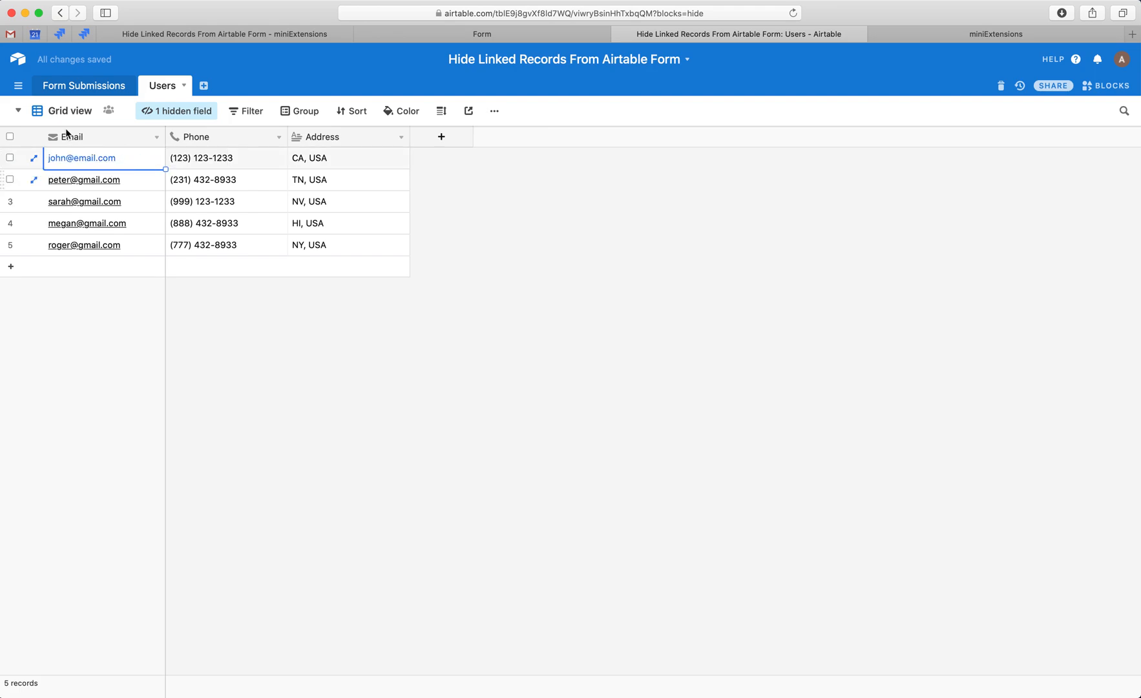
pyautogui.click(69, 88)
pyautogui.click(228, 163)
pyautogui.click(268, 237)
# Compare the extension's Airtable Text Field To Match setting with the Form page's Email field and the Submitted Email column.
pyautogui.hotkey('ctrl', 'Tab')
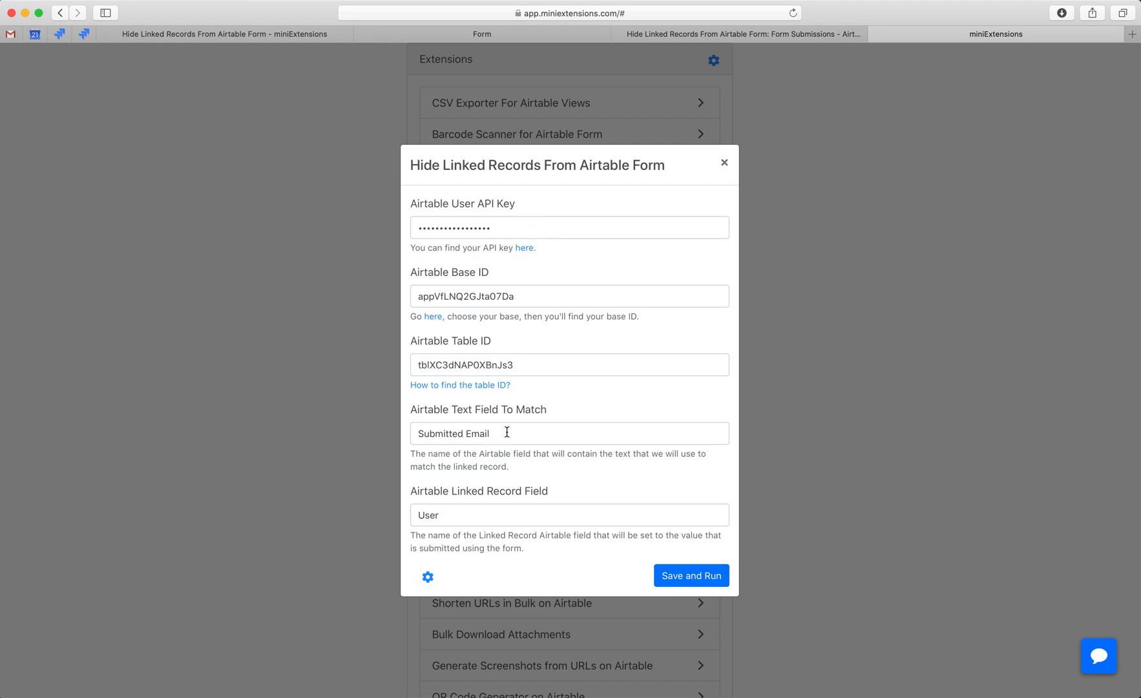
pyautogui.hotkey('ctrl', 'shift', 'Tab')
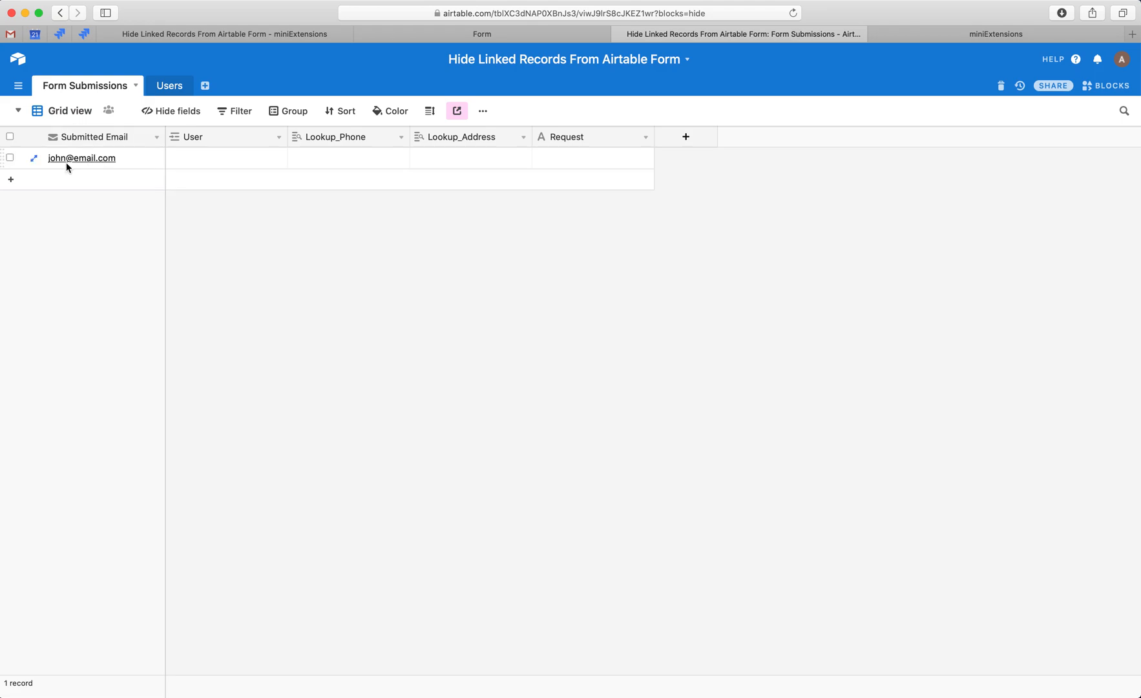
pyautogui.hotkey('ctrl', 'shift', 'Tab')
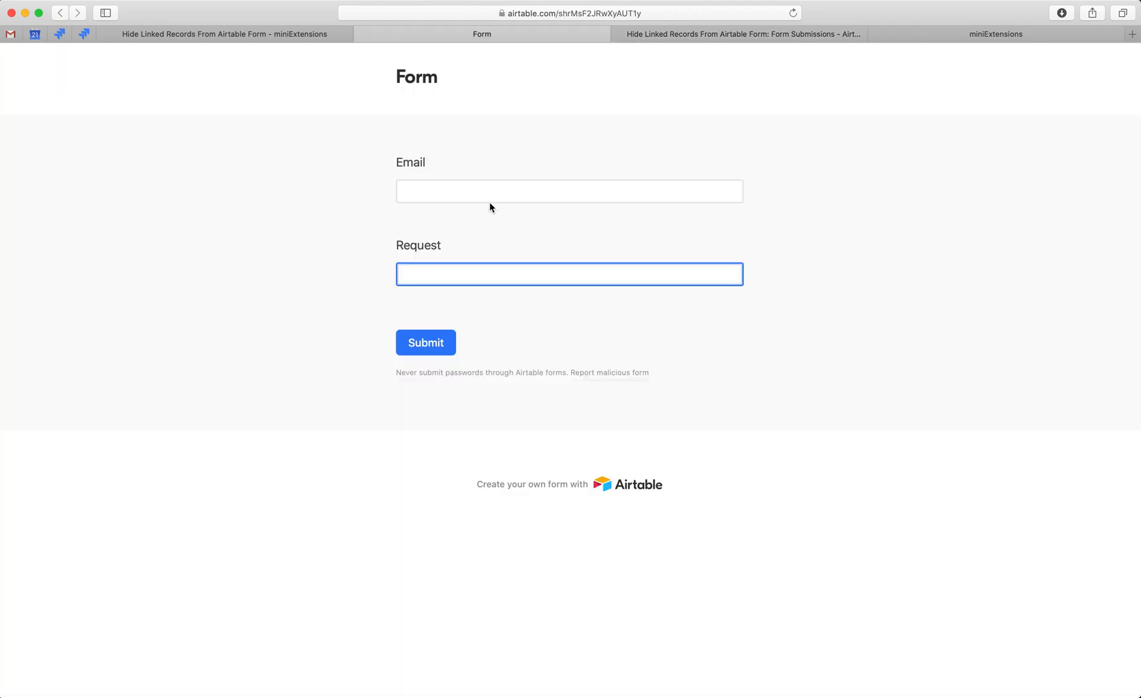
pyautogui.hotkey('ctrl', 'Tab')
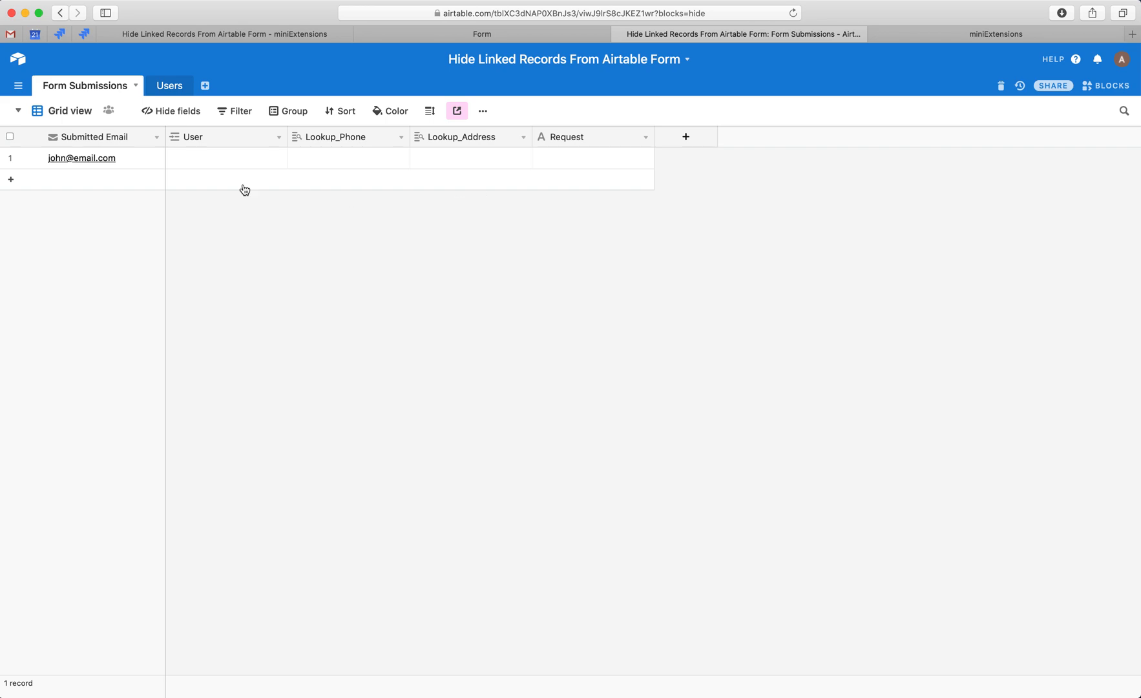
pyautogui.doubleClick(92, 138)
# Check the extension's Airtable Linked Record Field setting against the User field in Form Submissions.
pyautogui.hotkey('ctrl', 'Tab')
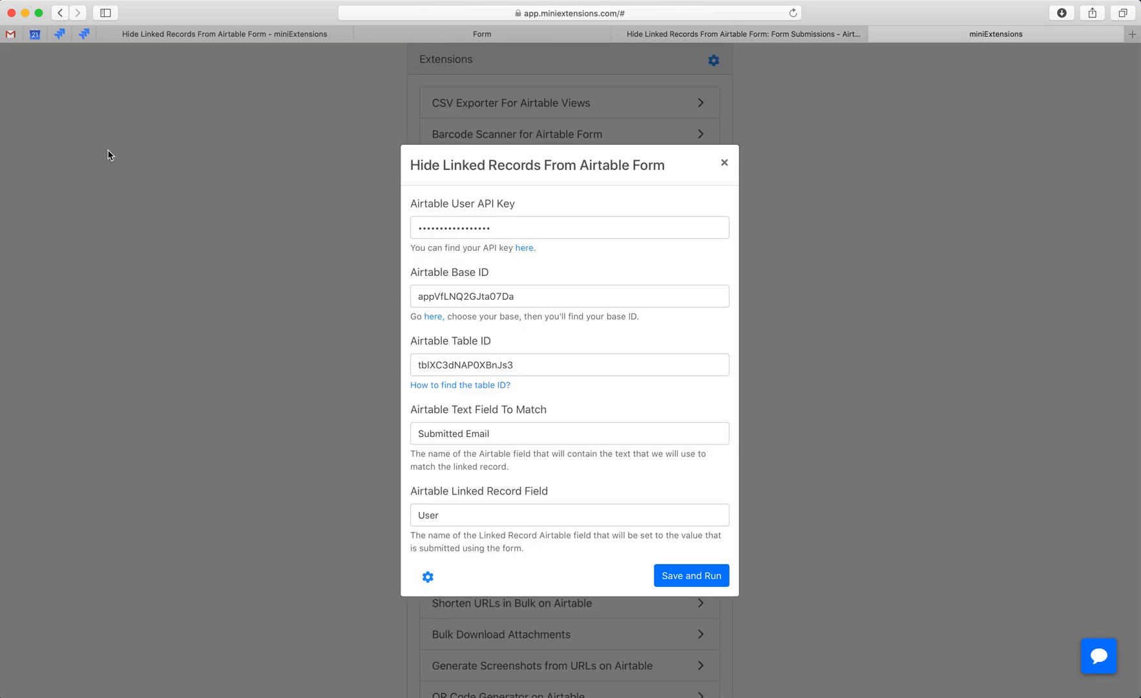
pyautogui.moveTo(439, 514); pyautogui.dragTo(338, 508)
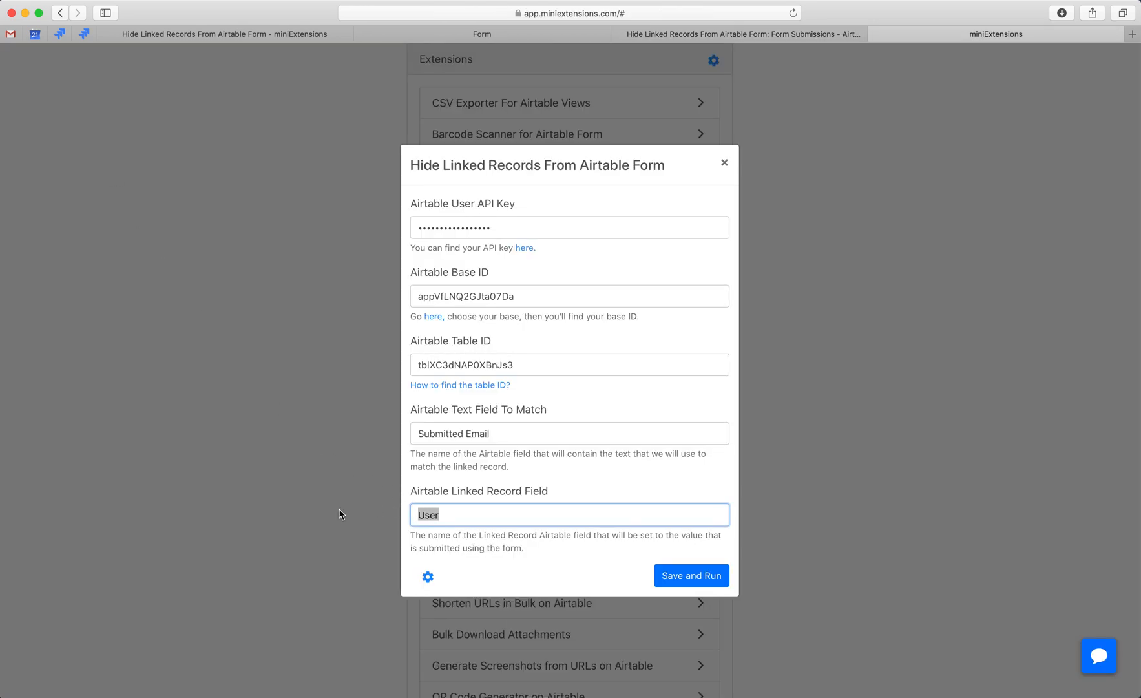
pyautogui.hotkey('ctrl', 'shift', 'Tab')
pyautogui.press('Escape')
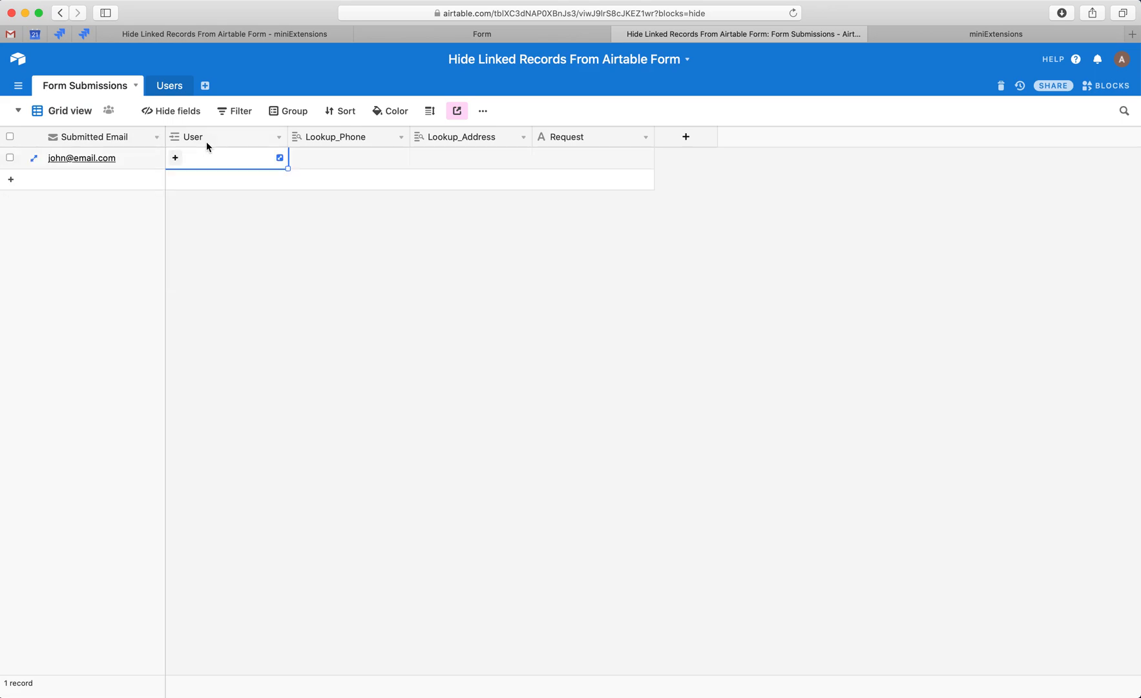
pyautogui.doubleClick(206, 138)
pyautogui.click(353, 291)
pyautogui.hotkey('ctrl', 'Tab')
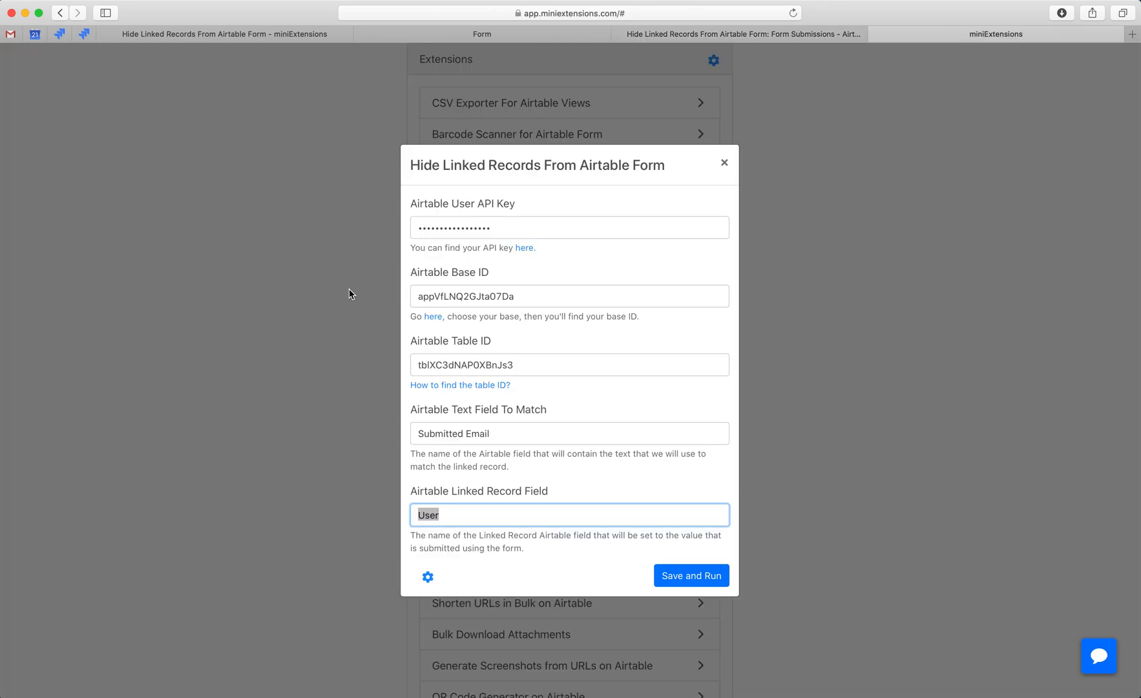
pyautogui.click(466, 515)
pyautogui.doubleClick(481, 516)
# Save and run the Hide Linked Records From Airtable Form extension, and check the User field in Form Submissions.
pyautogui.click(691, 573)
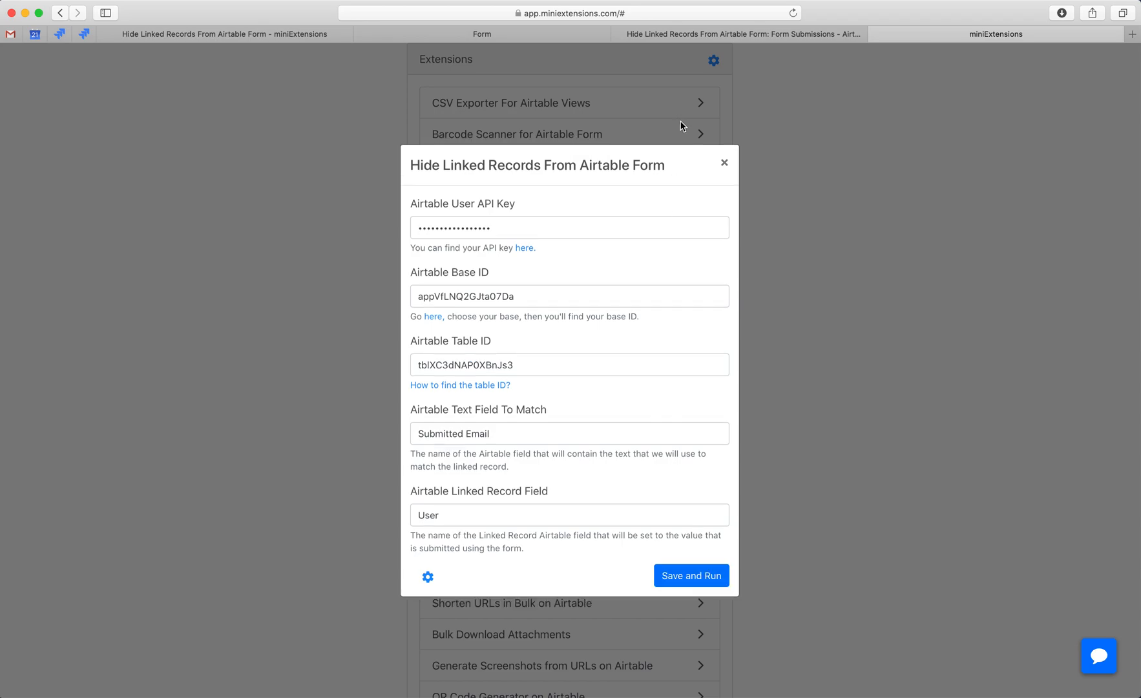
pyautogui.hotkey('ctrl', 'shift', 'Tab')
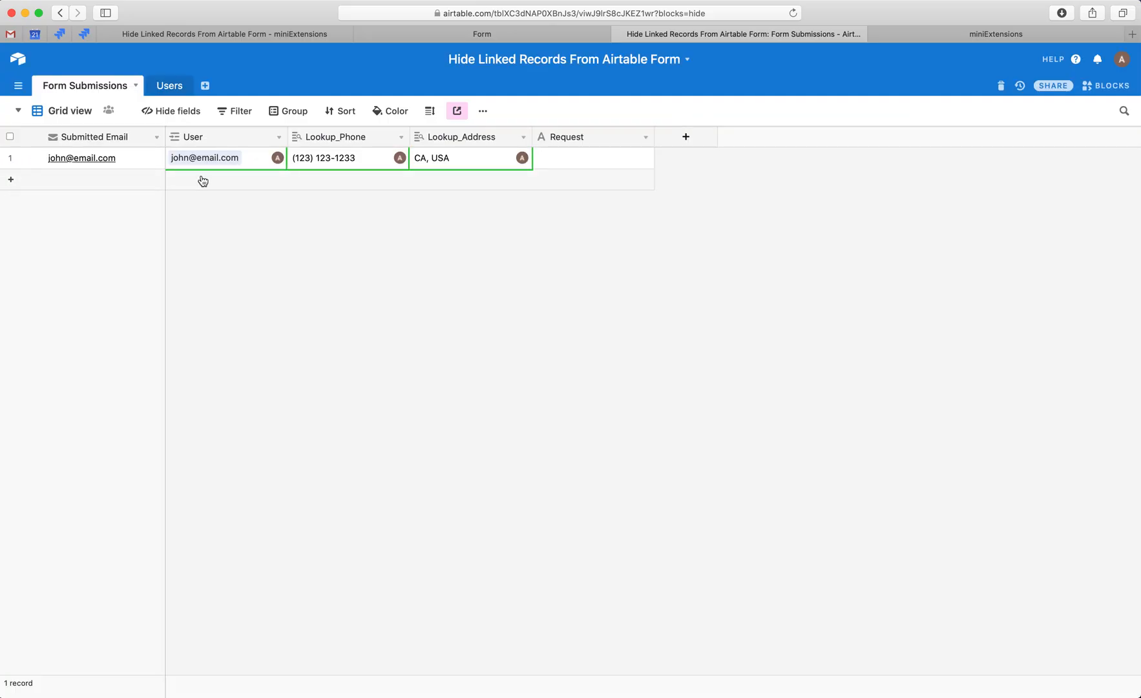
pyautogui.hotkey('ctrl', 'Tab')
pyautogui.hotkey('ctrl', 'shift', 'Tab')
# Add a second Form Submissions record with an email address that is not in the Users table.
pyautogui.click(109, 179)
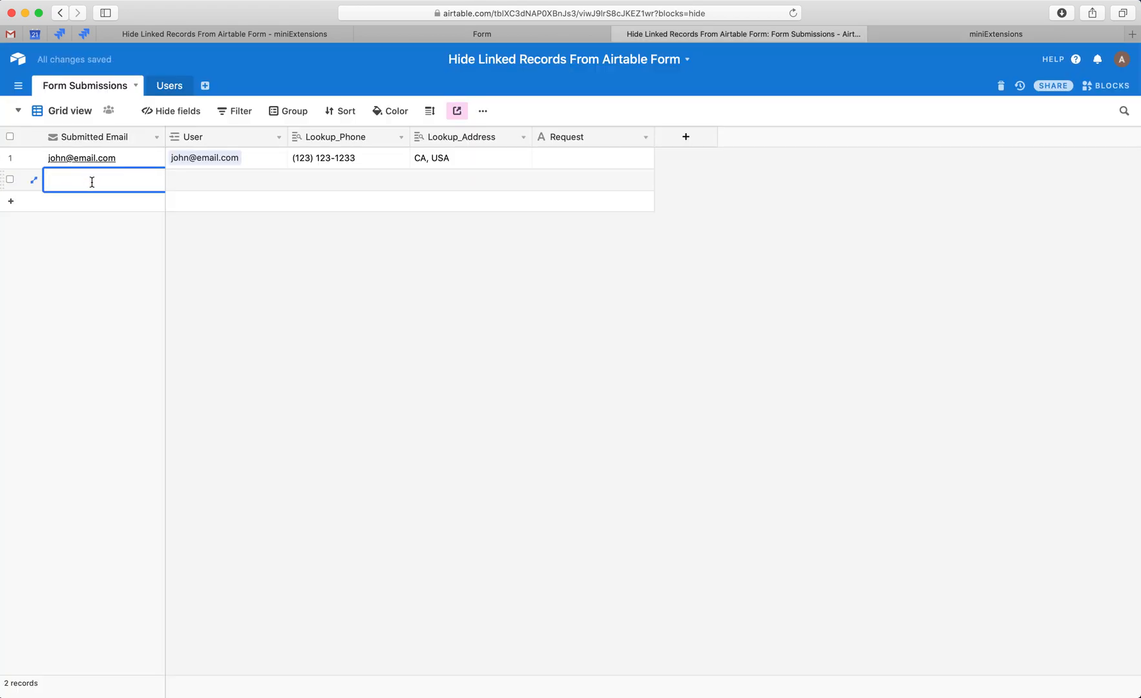
pyautogui.write('vhdjsb@fjhbds.com')
pyautogui.press('Return')
# Run the extension again for the new record and check its User field in Form Submissions.
pyautogui.click(931, 33)
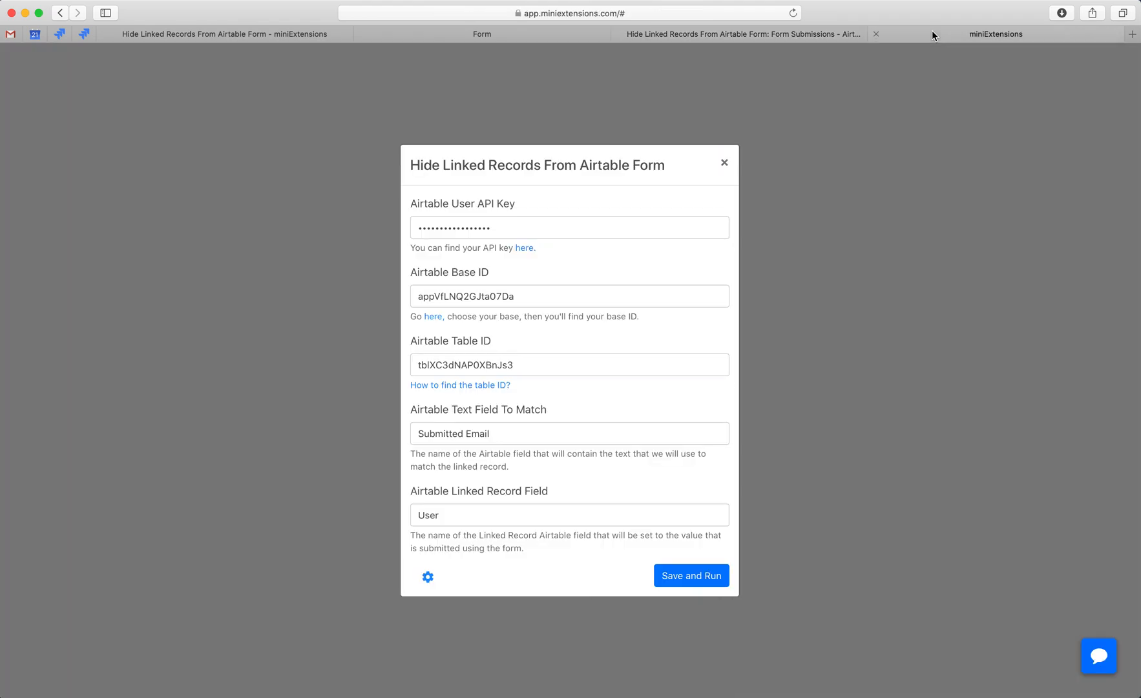
pyautogui.click(678, 577)
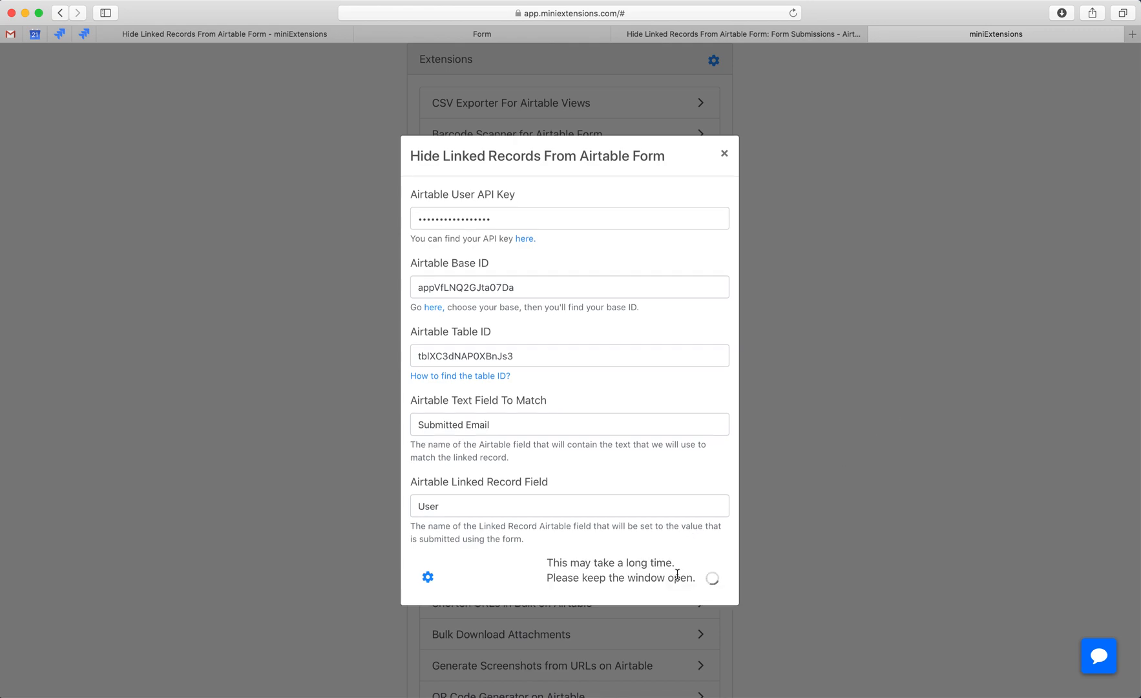
pyautogui.hotkey('ctrl', 'shift', 'Tab')
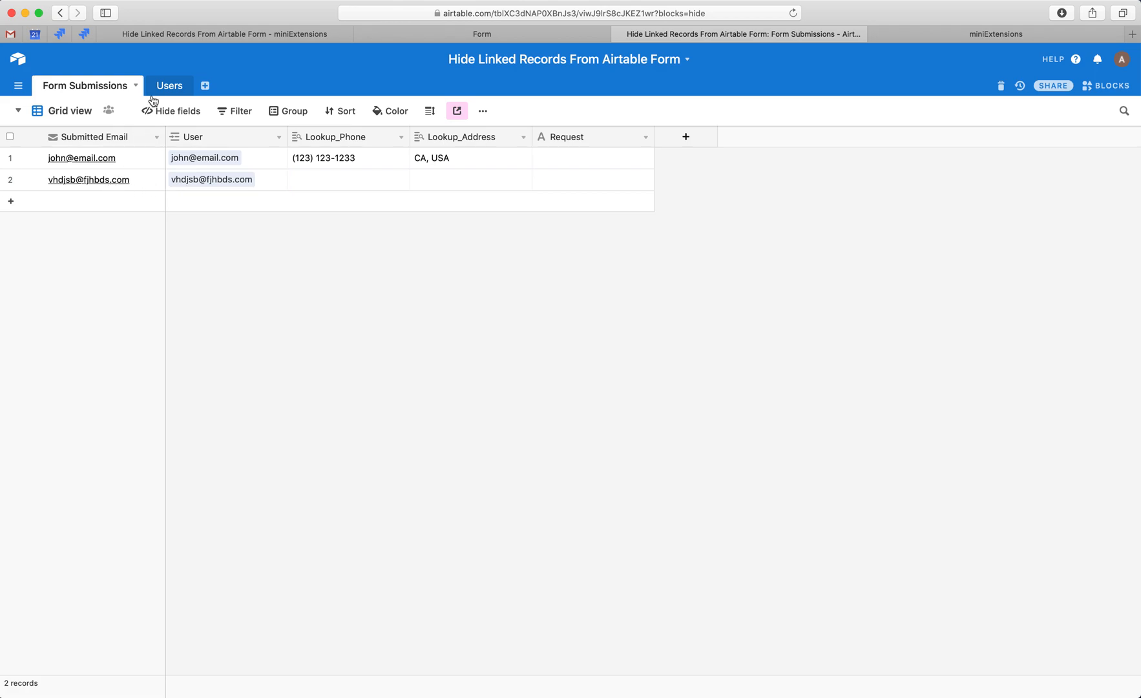
# Check the Users table for a record with the new email, and compare it with the Form Submissions table.
pyautogui.click(169, 86)
pyautogui.click(185, 267)
pyautogui.click(274, 392)
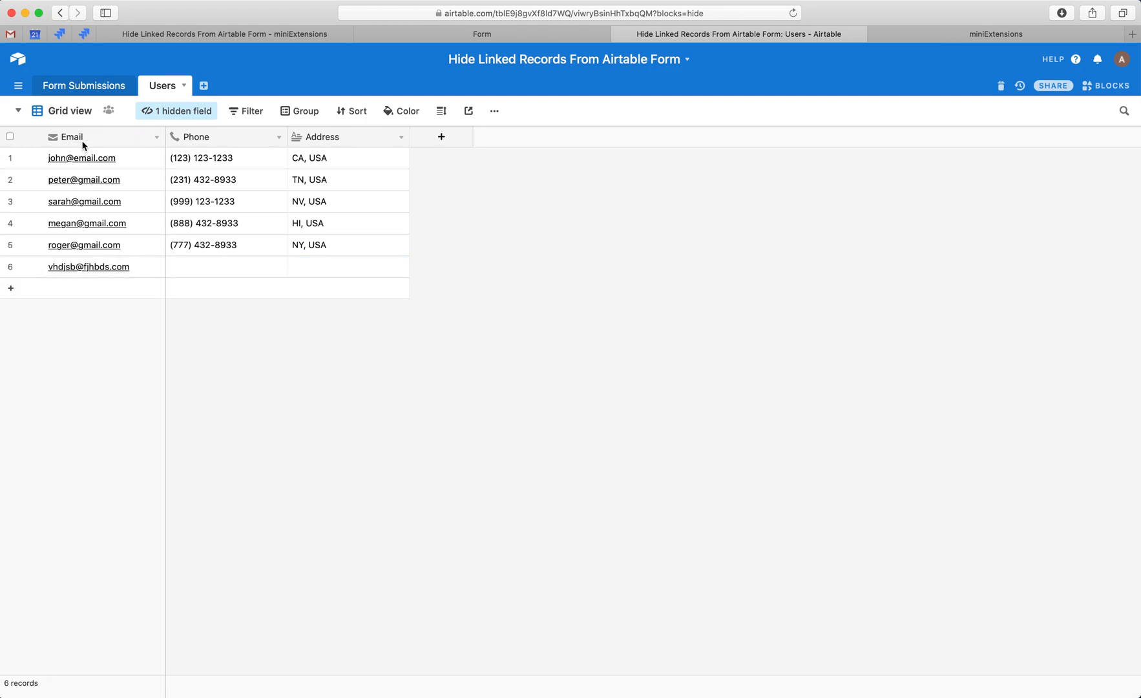
pyautogui.click(80, 86)
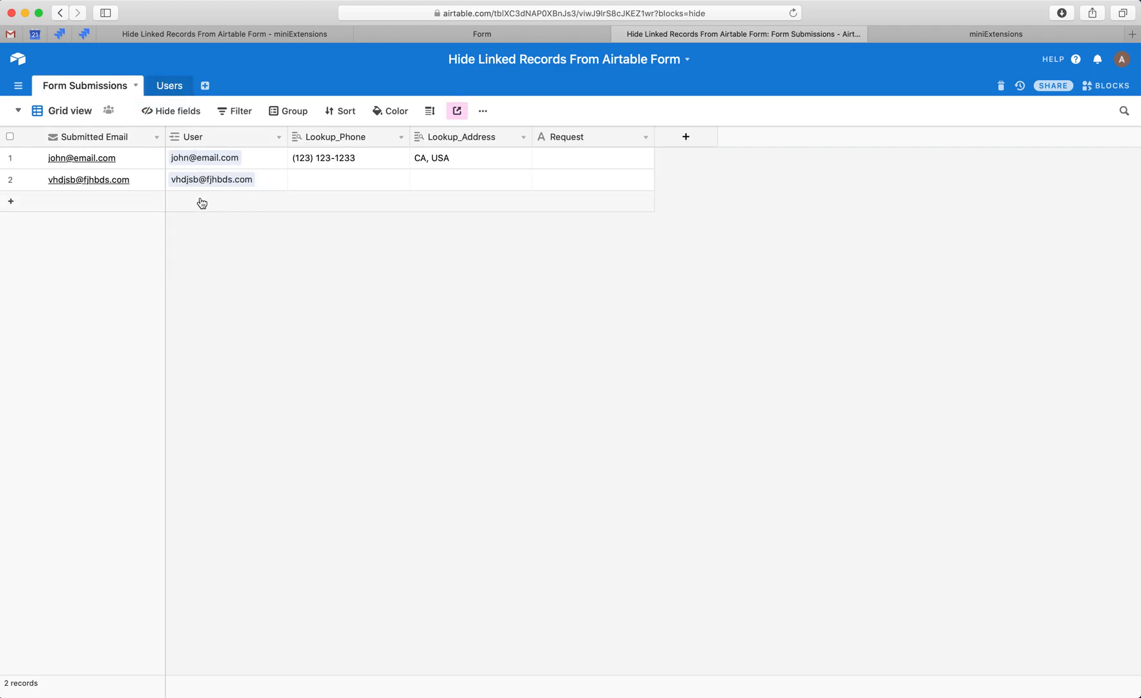
pyautogui.hotkey('ctrl', 'Tab')
pyautogui.hotkey('ctrl', 'shift', 'Tab')
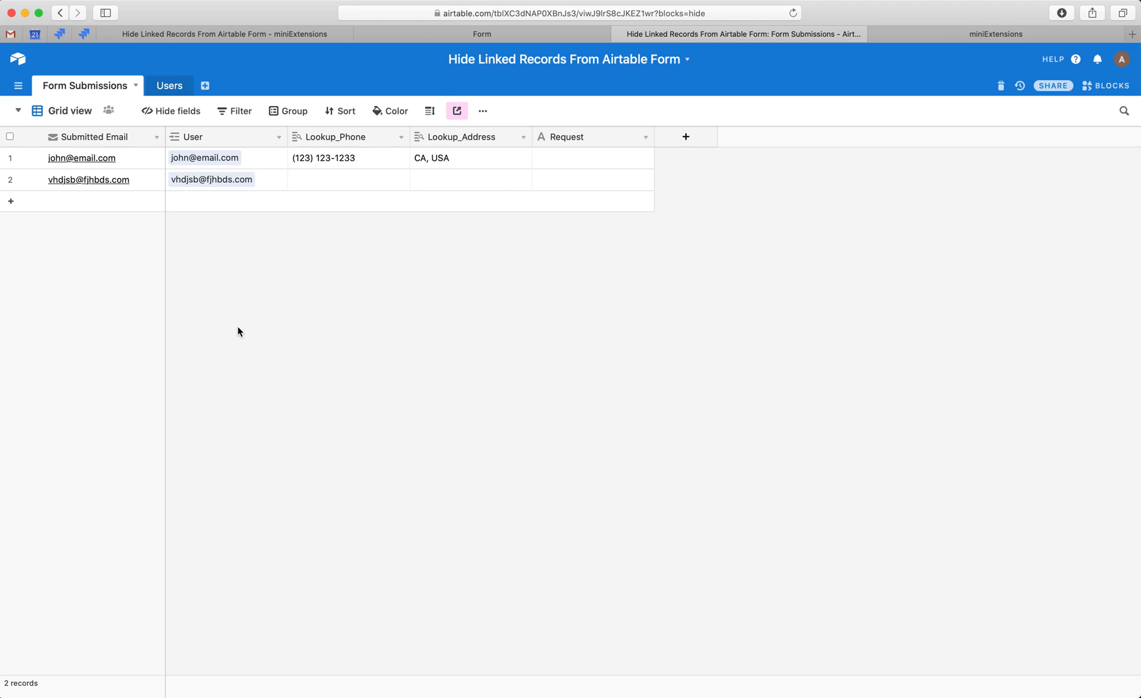
# Switch to miniExtensions and review the available schedule options in the settings of the Hide Linked Records From Airtable Form extension.
pyautogui.hotkey('ctrl', 'Tab')
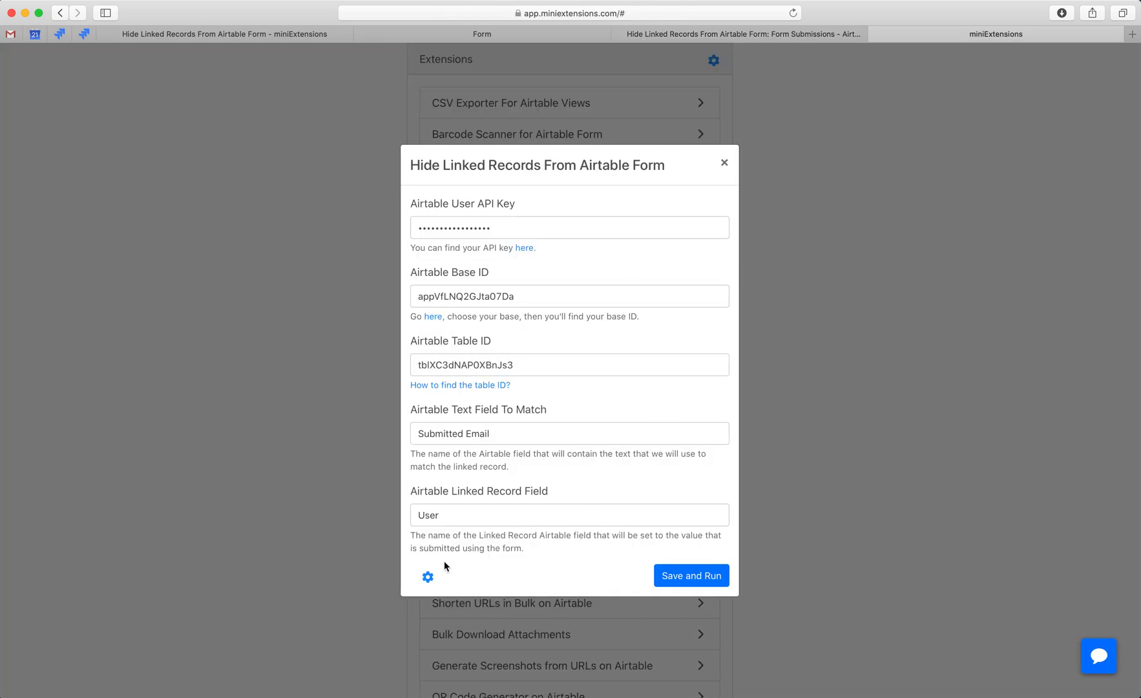
pyautogui.click(428, 576)
pyautogui.click(482, 317)
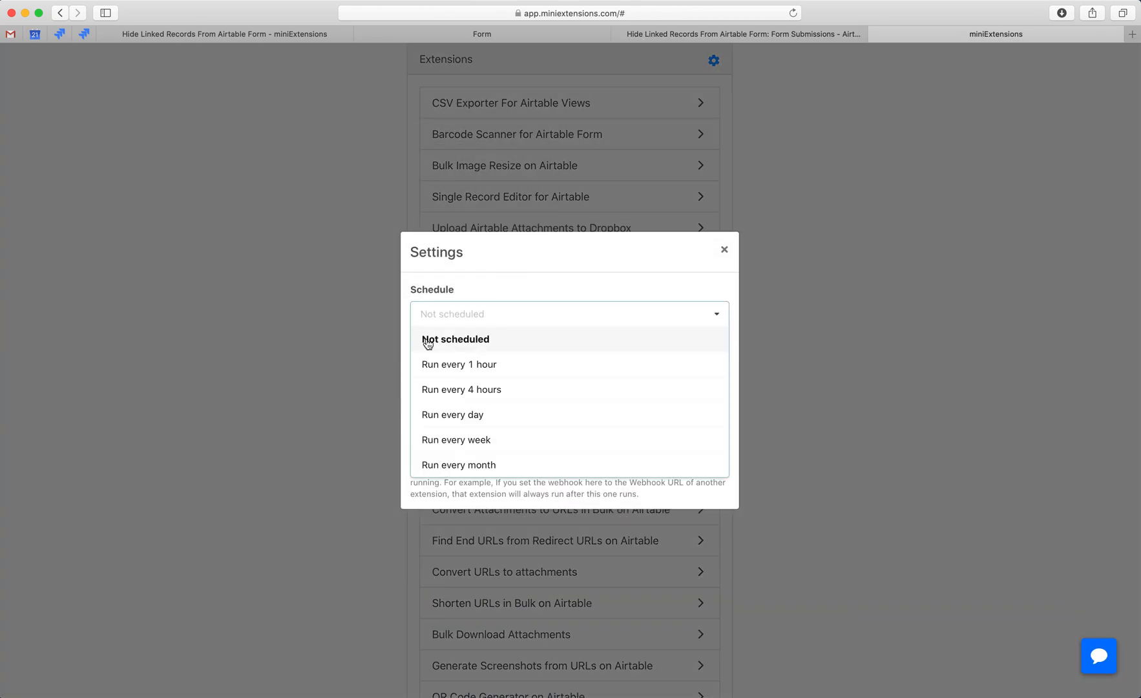
pyautogui.click(469, 306)
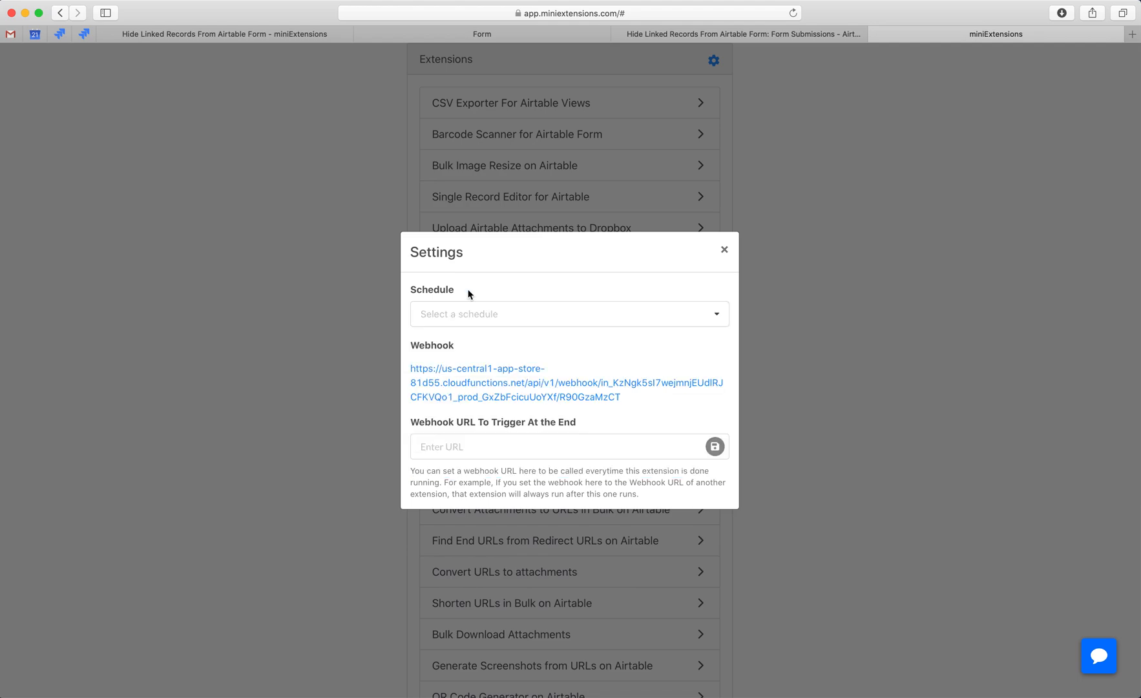
# Copy the extension's webhook link from its settings, reviewing the schedule options once more.
pyautogui.rightClick(466, 381)
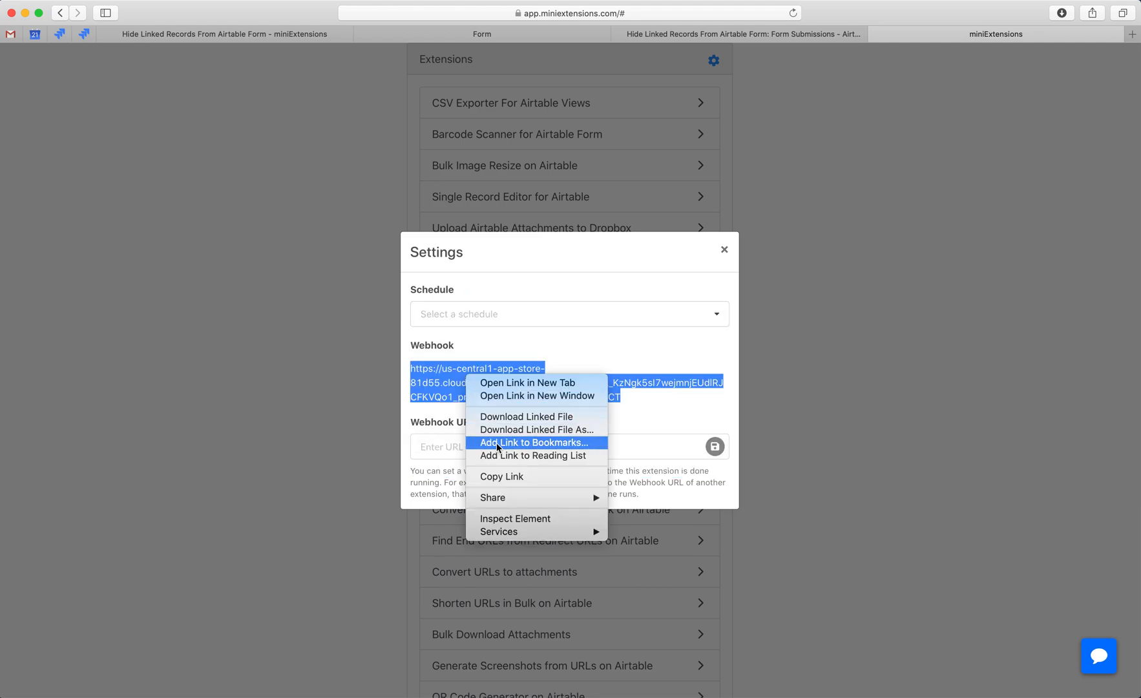
pyautogui.click(502, 477)
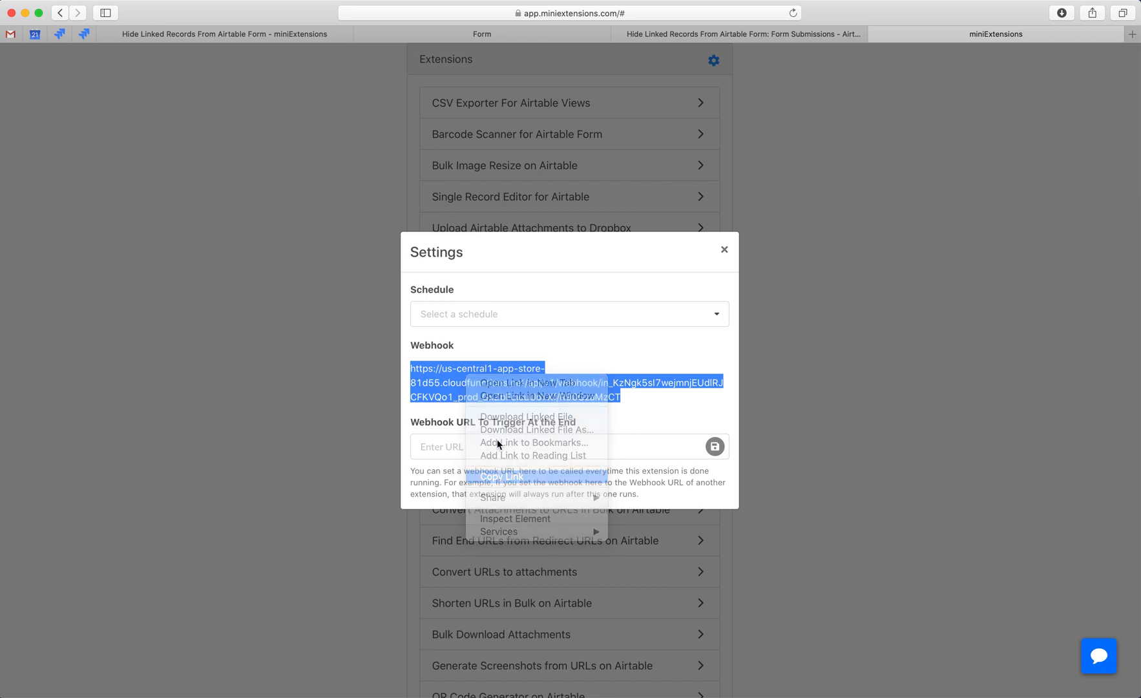
pyautogui.click(466, 319)
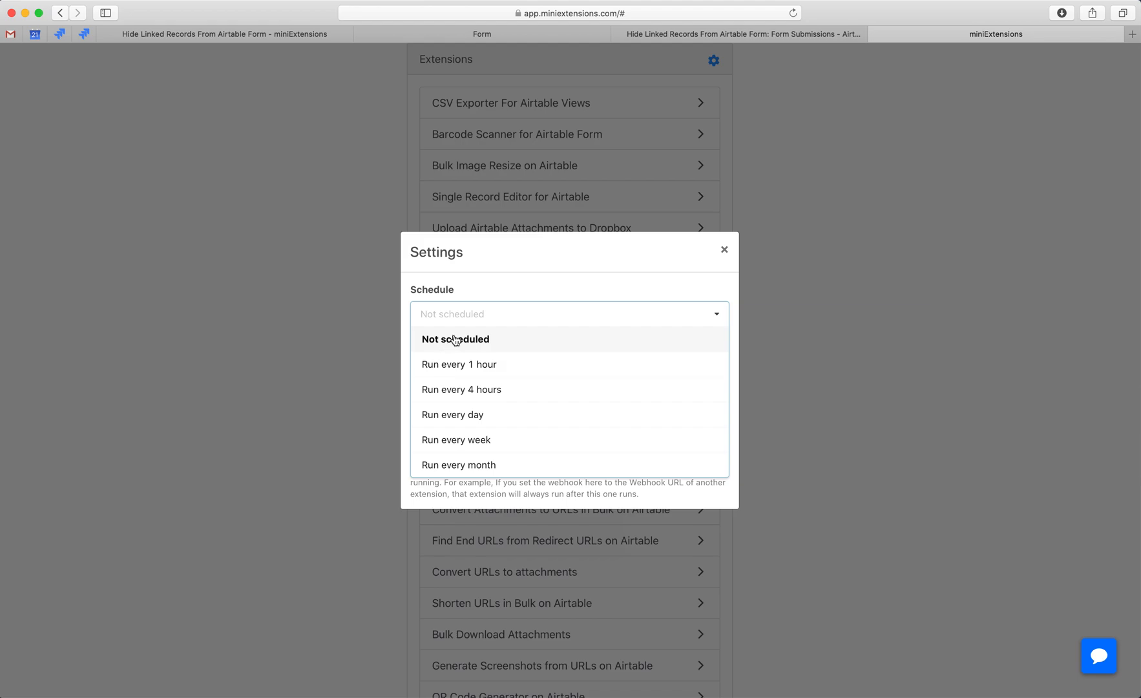
pyautogui.click(466, 288)
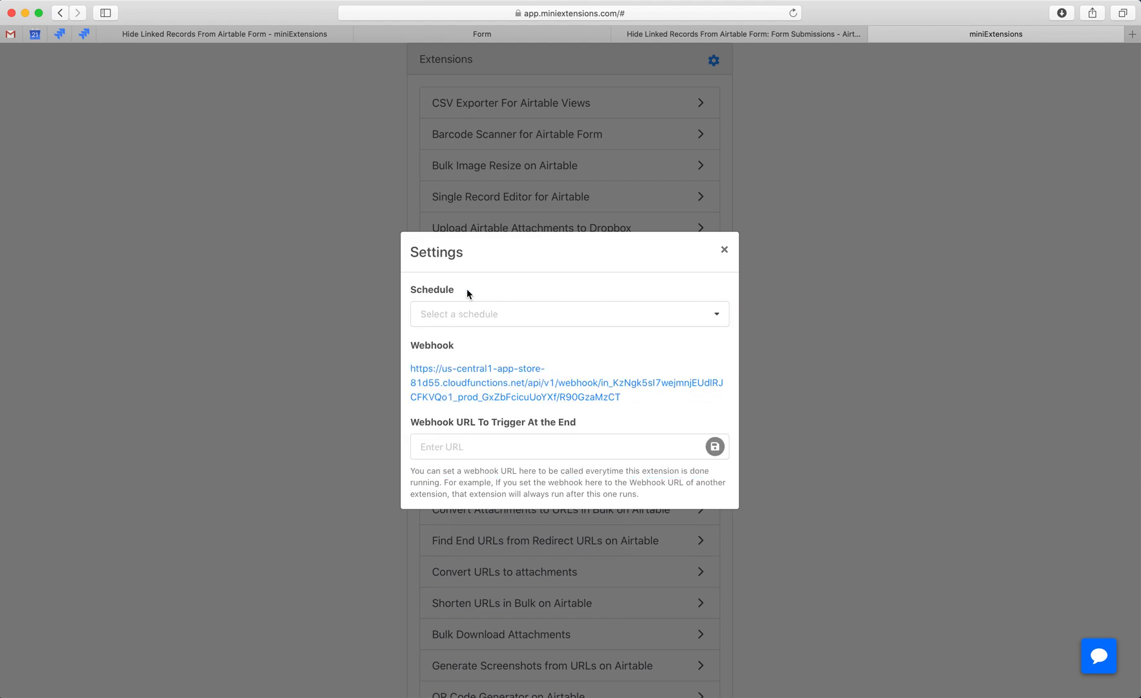
pyautogui.rightClick(484, 377)
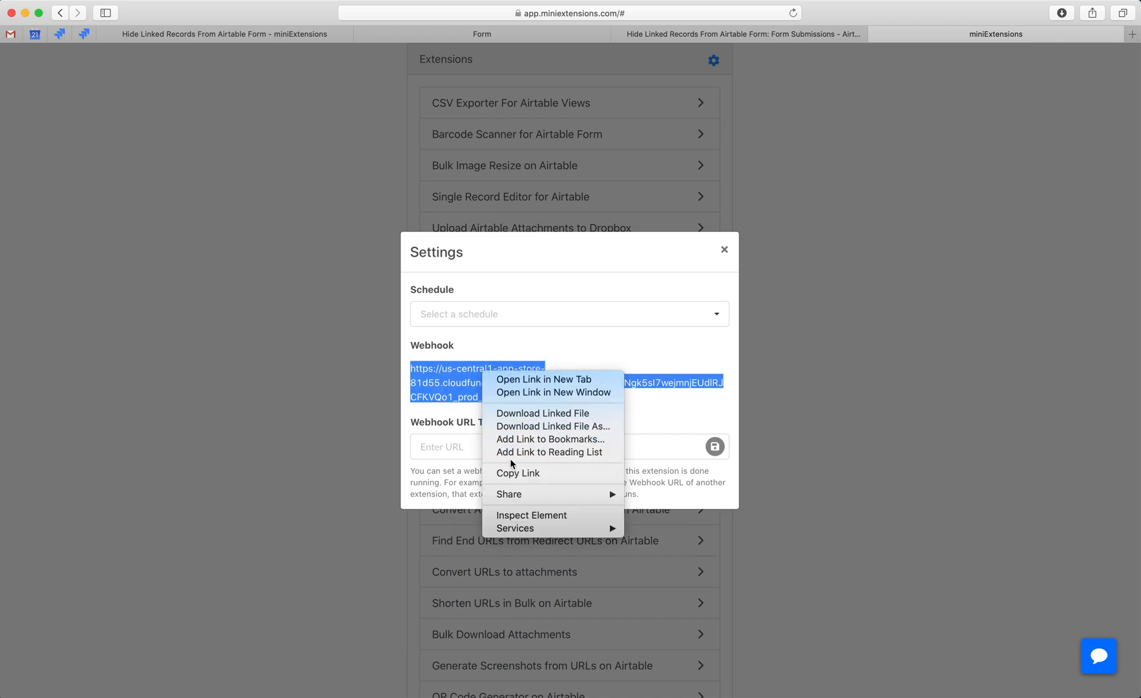
pyautogui.click(515, 472)
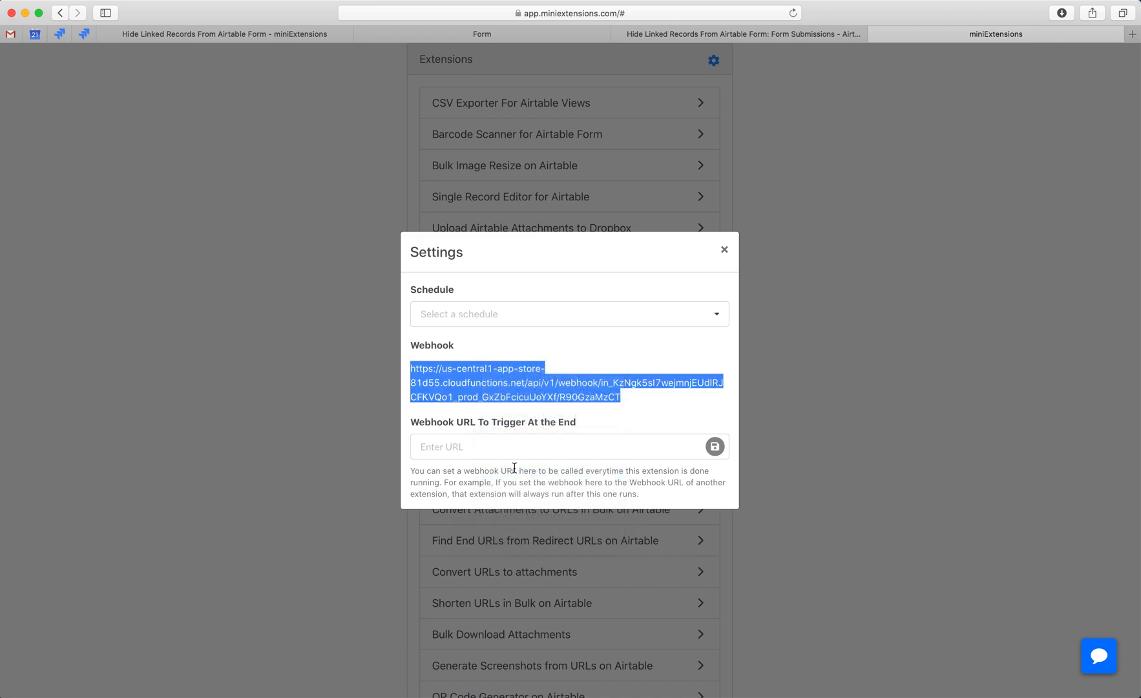
# Switch to Airtable, open the Form view of Form Submissions and check the redirect URL used after the form is submitted.
pyautogui.hotkey('ctrl', 'shift', 'Tab')
pyautogui.hotkey('ctrl', 'shift', 'Tab')
pyautogui.hotkey('ctrl', 'Tab')
pyautogui.click(59, 111)
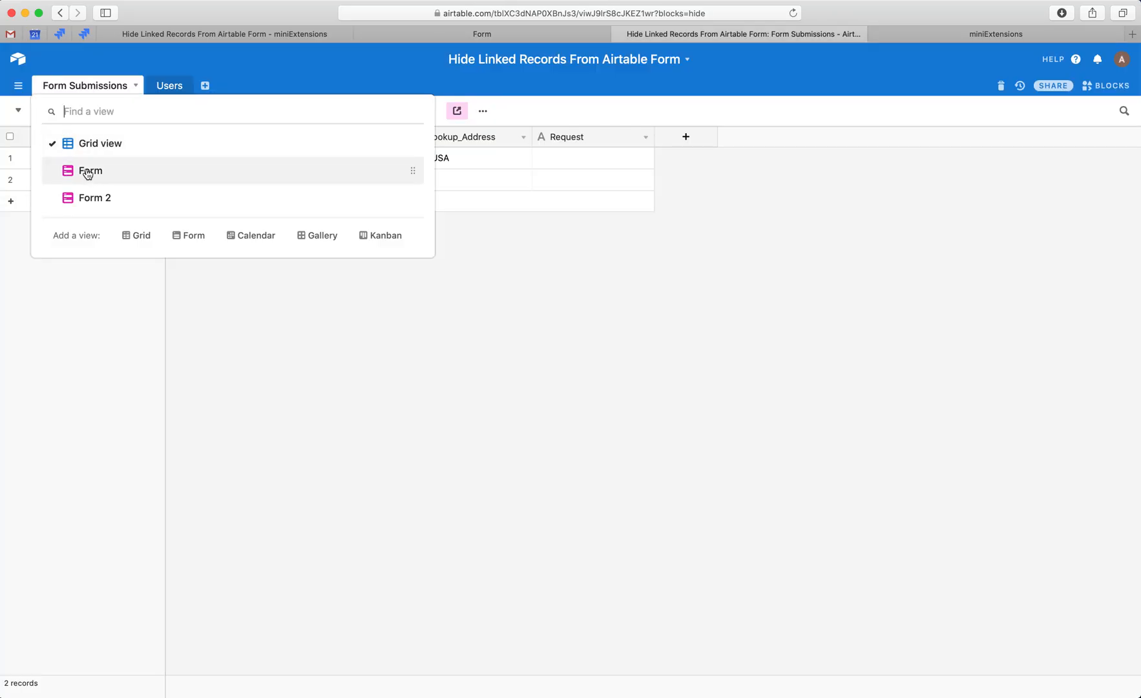
pyautogui.click(79, 171)
pyautogui.scroll(-5, 537, 461)
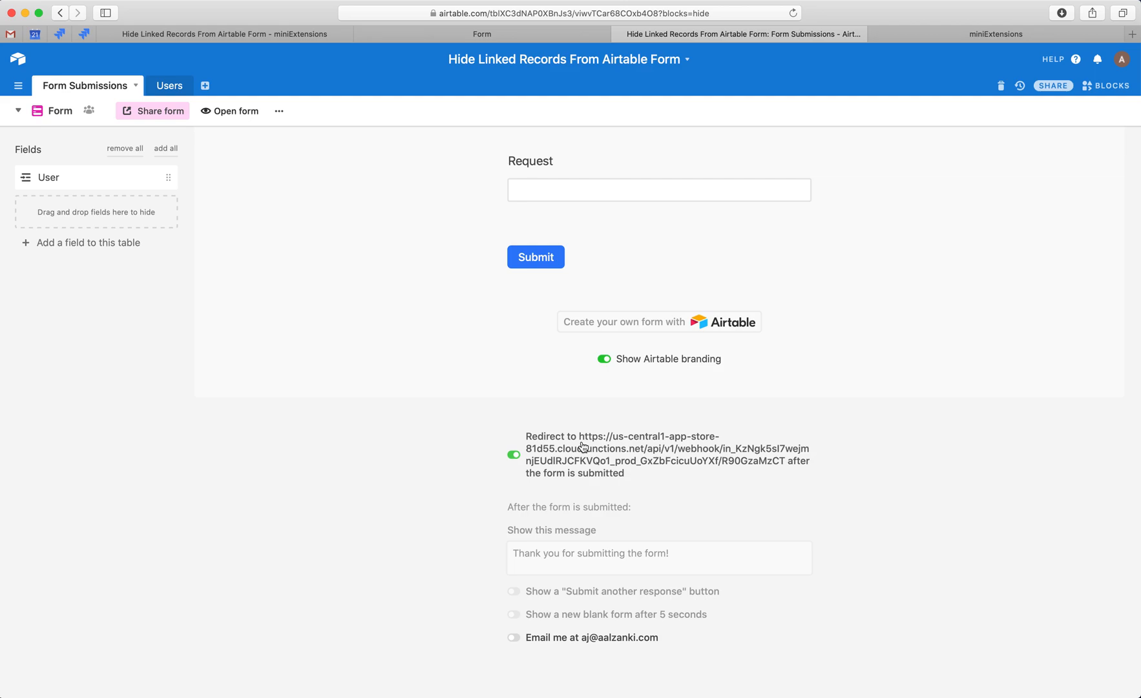
# Return to miniExtensions, close the extension's settings, and save and run the extension.
pyautogui.hotkey('ctrl', 'Tab')
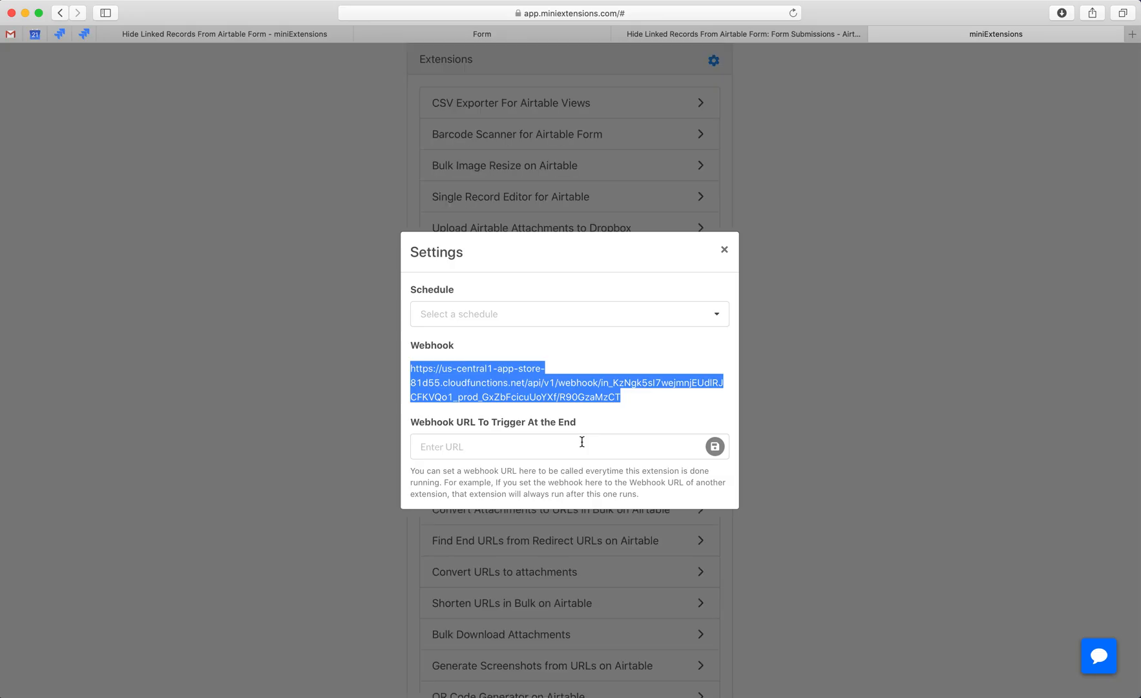
pyautogui.click(833, 354)
pyautogui.click(828, 232)
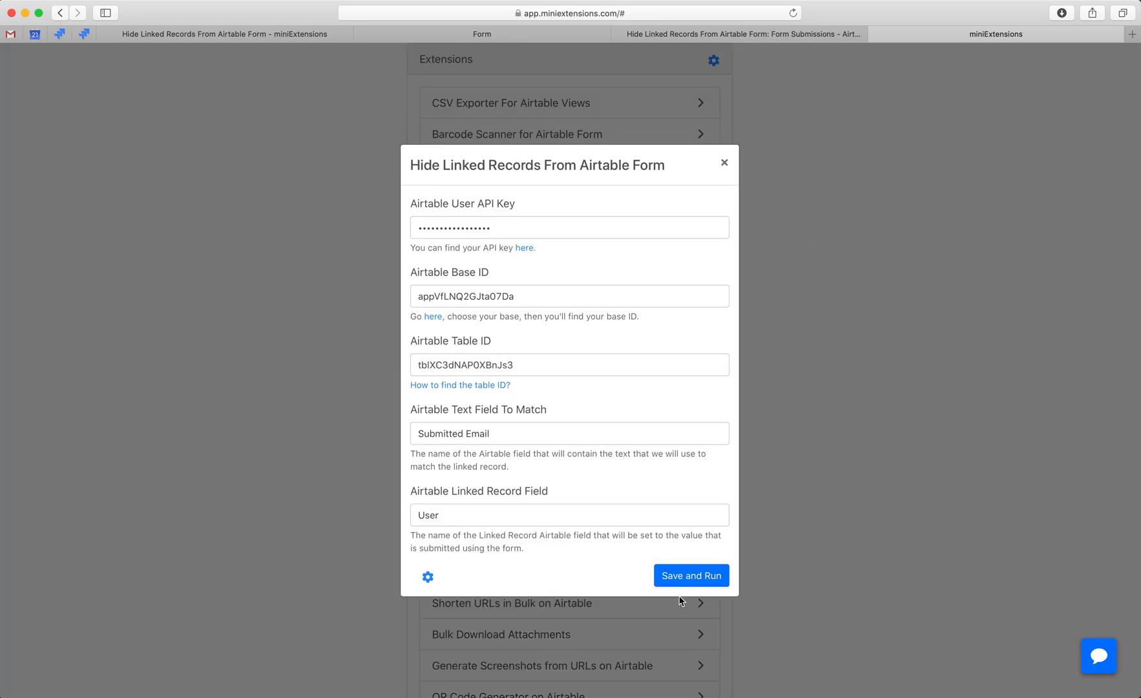
pyautogui.click(687, 568)
# Submit the shared Airtable form with the existing user's email address and the request "hi".
pyautogui.hotkey('ctrl', 'shift', 'Tab')
pyautogui.hotkey('ctrl', 'shift', 'Tab')
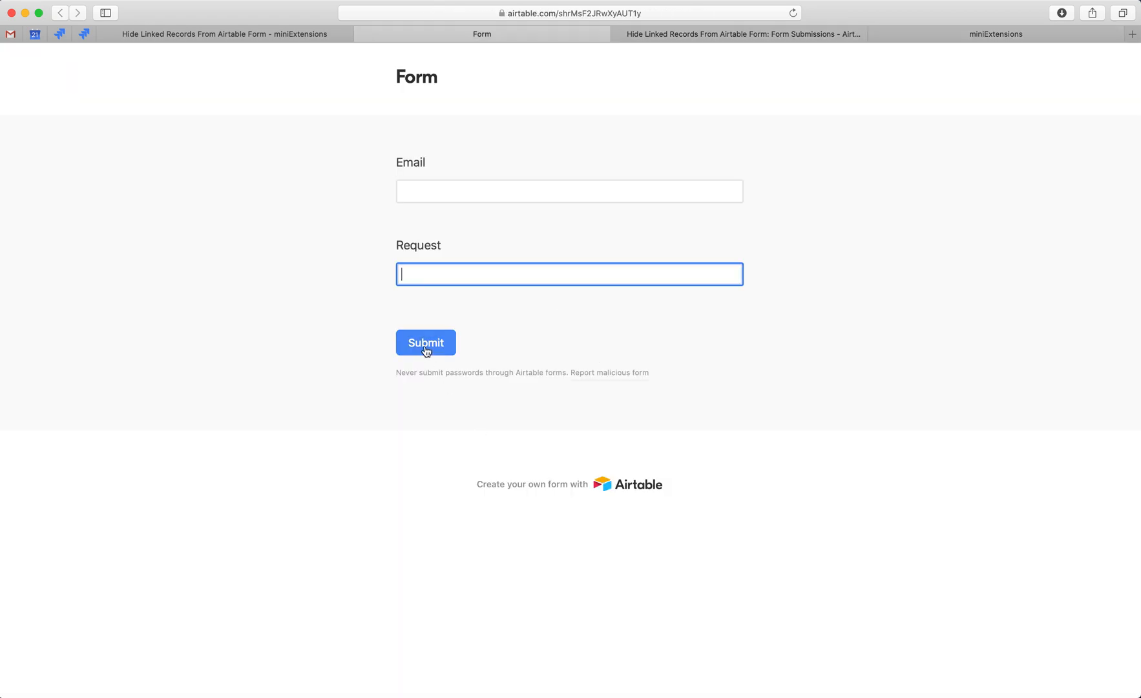
pyautogui.click(456, 193)
pyautogui.write('john@email.com')
pyautogui.press('Tab')
pyautogui.write('hi')
pyautogui.click(423, 342)
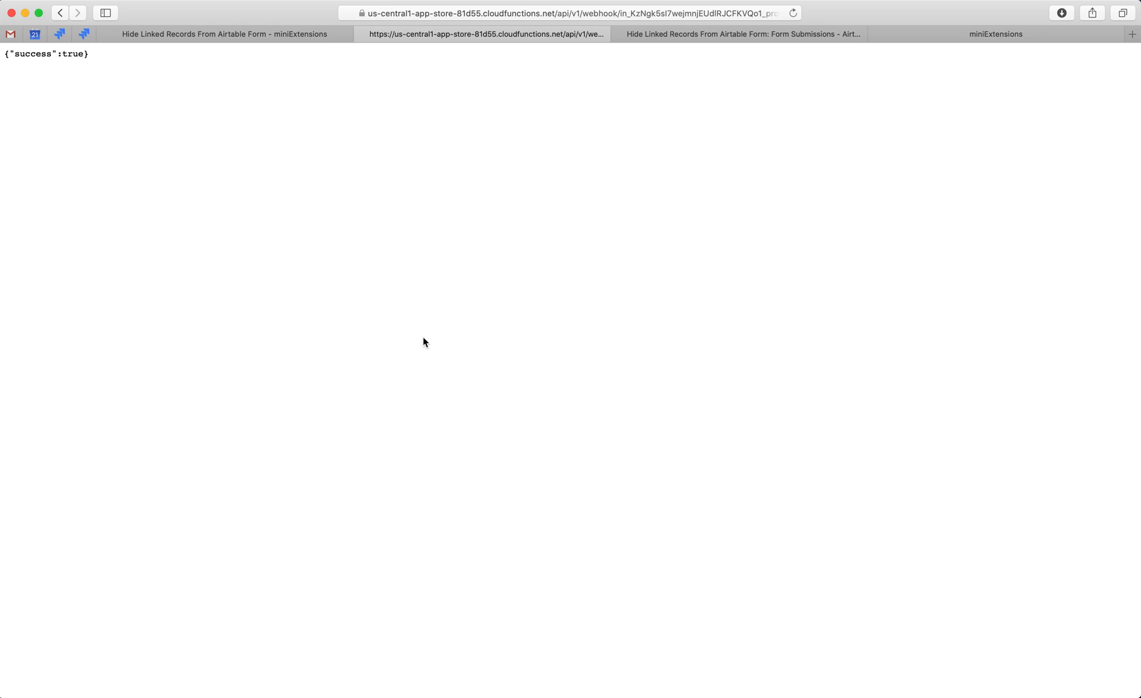
# Return to the Airtable base and check the new submission's User field in the Form Submissions grid view.
pyautogui.hotkey('ctrl', 'Tab')
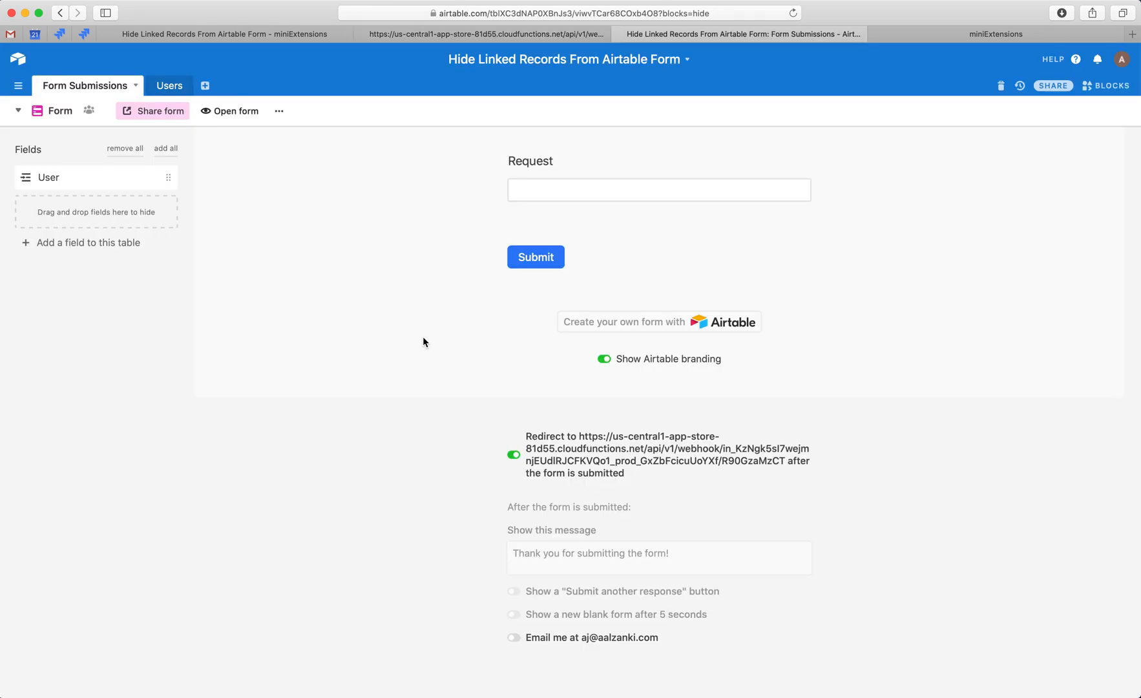
pyautogui.click(60, 113)
pyautogui.click(86, 148)
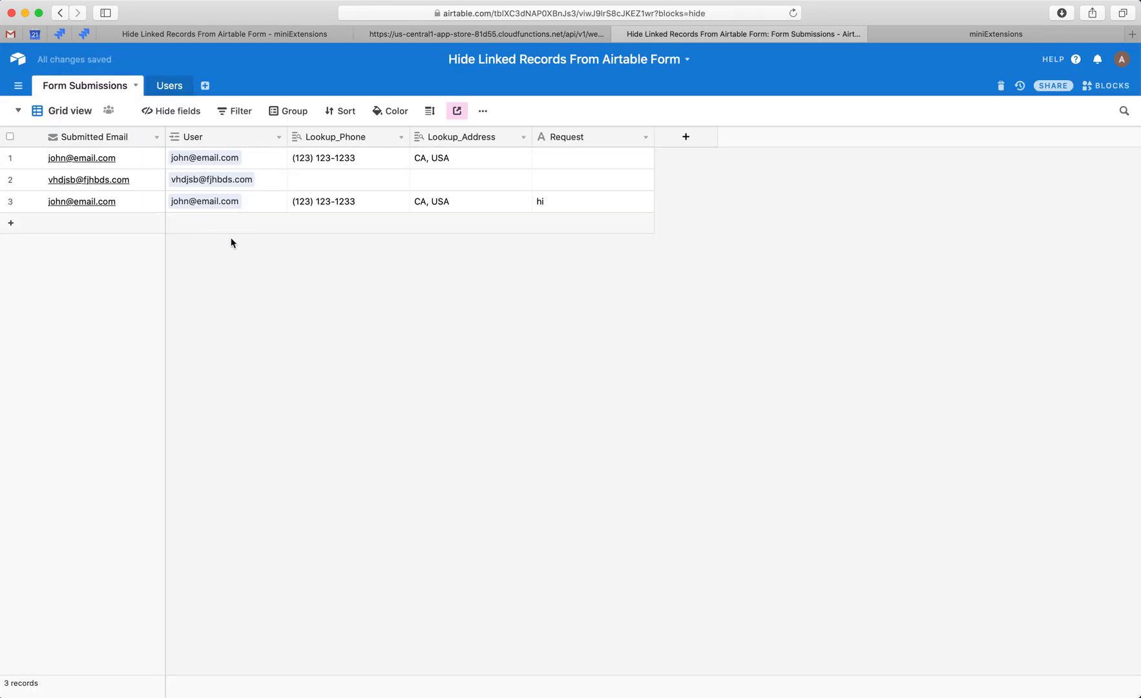